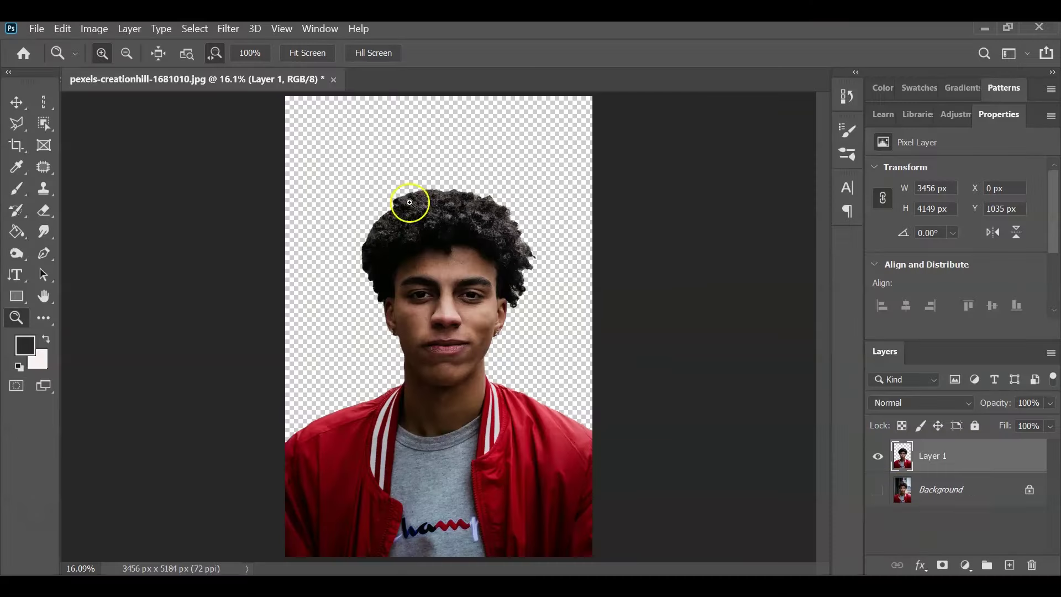
Step: Preview the Liquify face reshaping, linking the eye widths and setting upper lip thickness to 100
key(shift+ctrl+x)
click(25, 268)
click(743, 235)
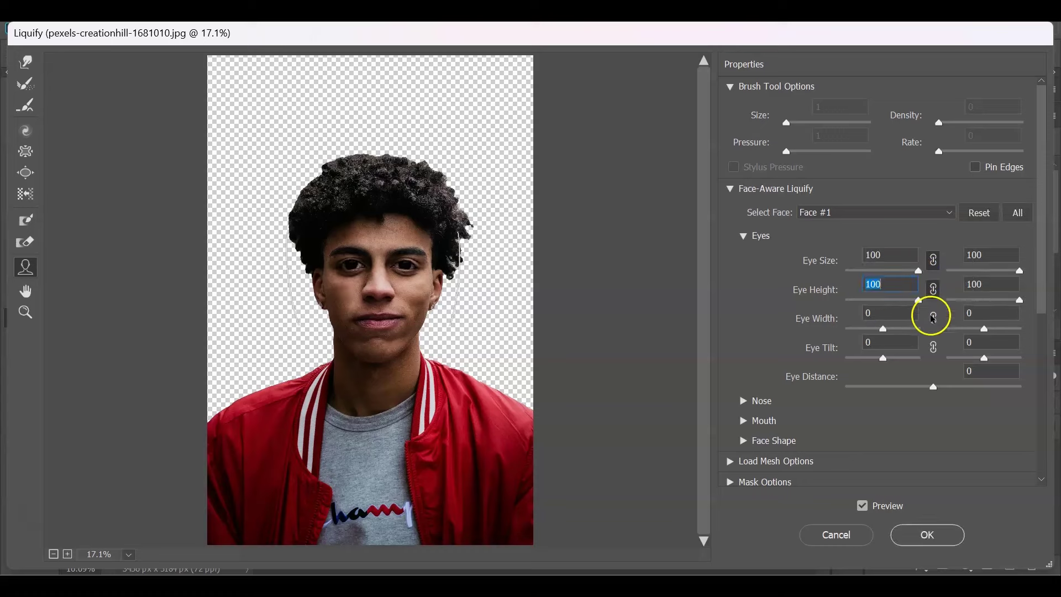
click(743, 400)
click(743, 398)
click(1001, 365)
text(100)
key(Tab)
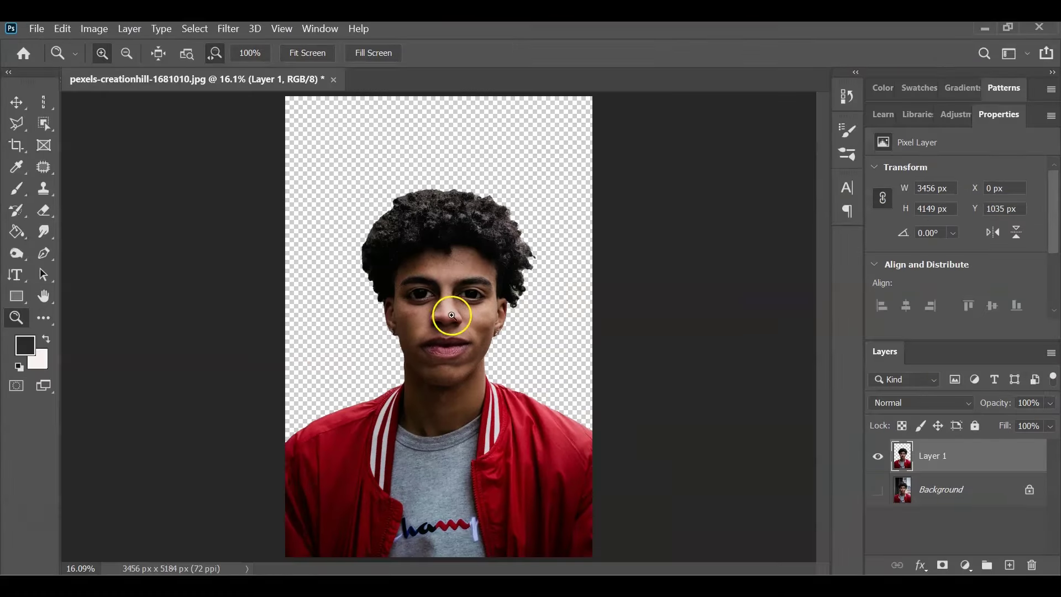
Step: Preview turning the drawn jaw path into a selection and committing the enlarged head
key(p)
right_click(421, 499)
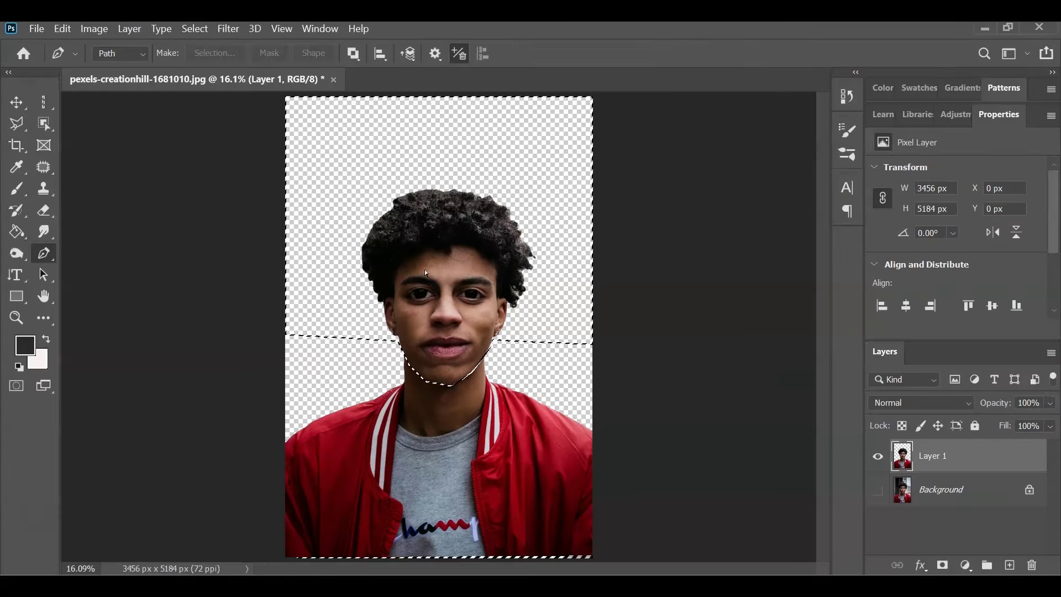
click(971, 481)
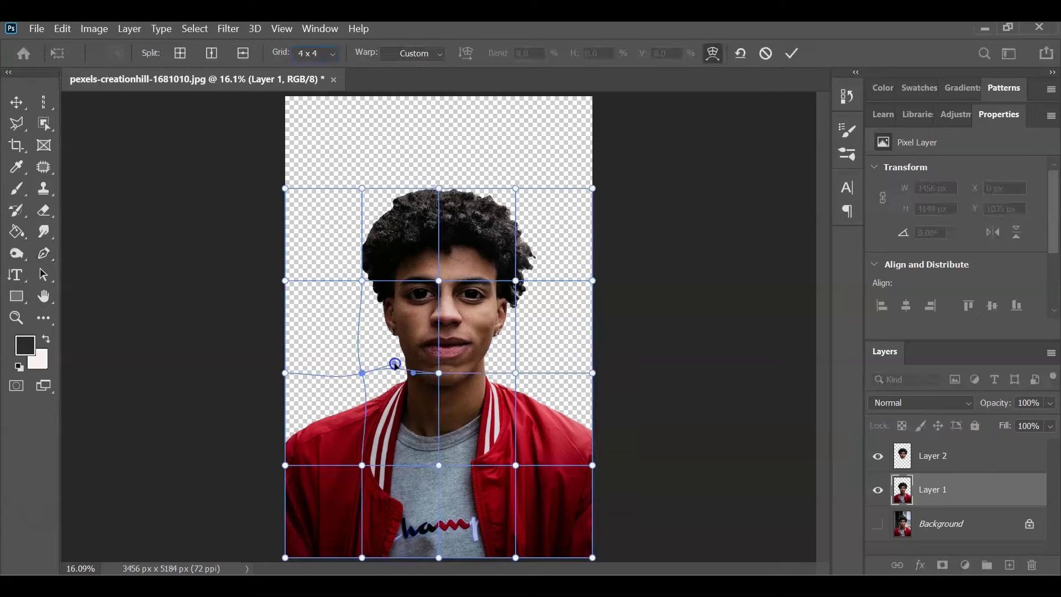
key(Return)
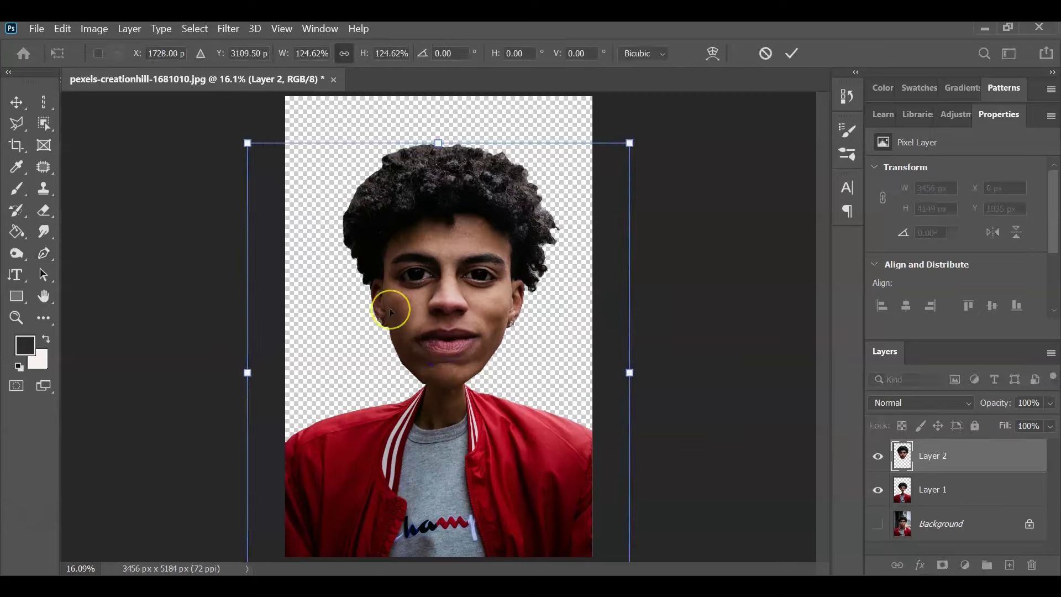
key(Return)
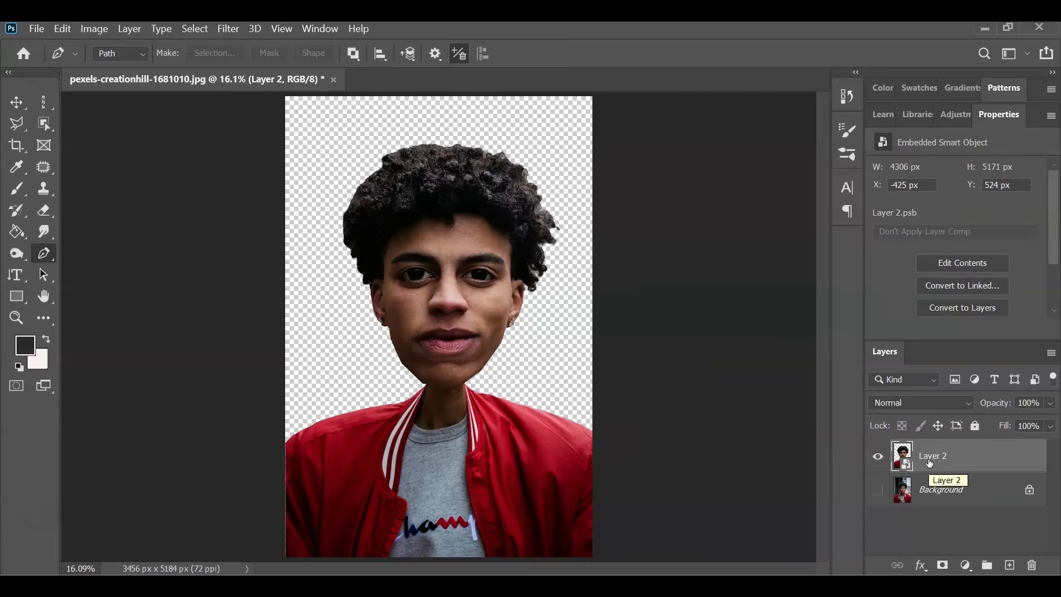
Step: Preview smoothing the head with Surface Blur and an Oil Paint effect, entering a value of 6
click(228, 28)
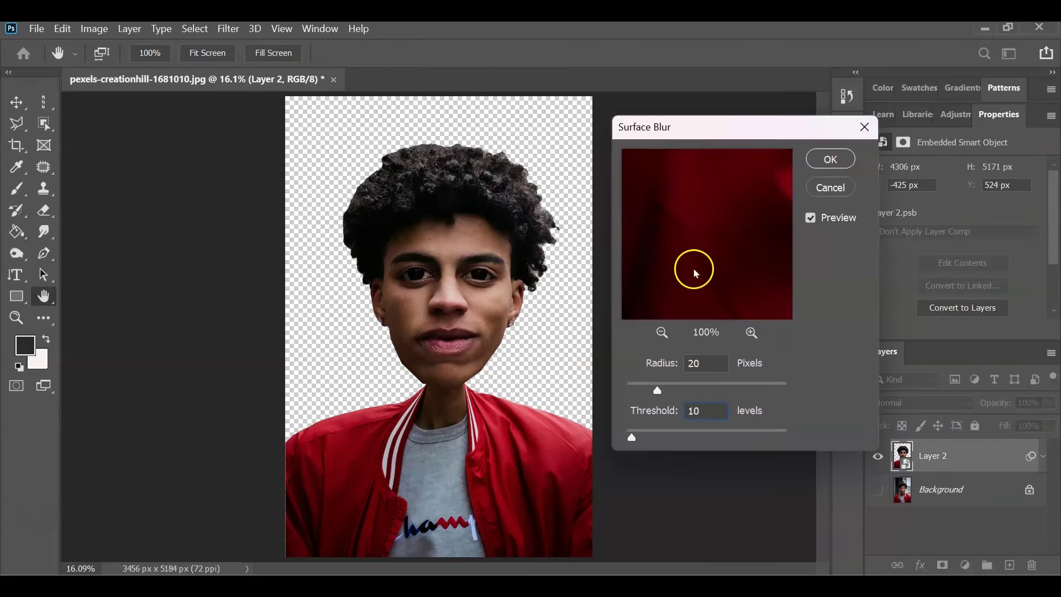
click(827, 159)
text(6)
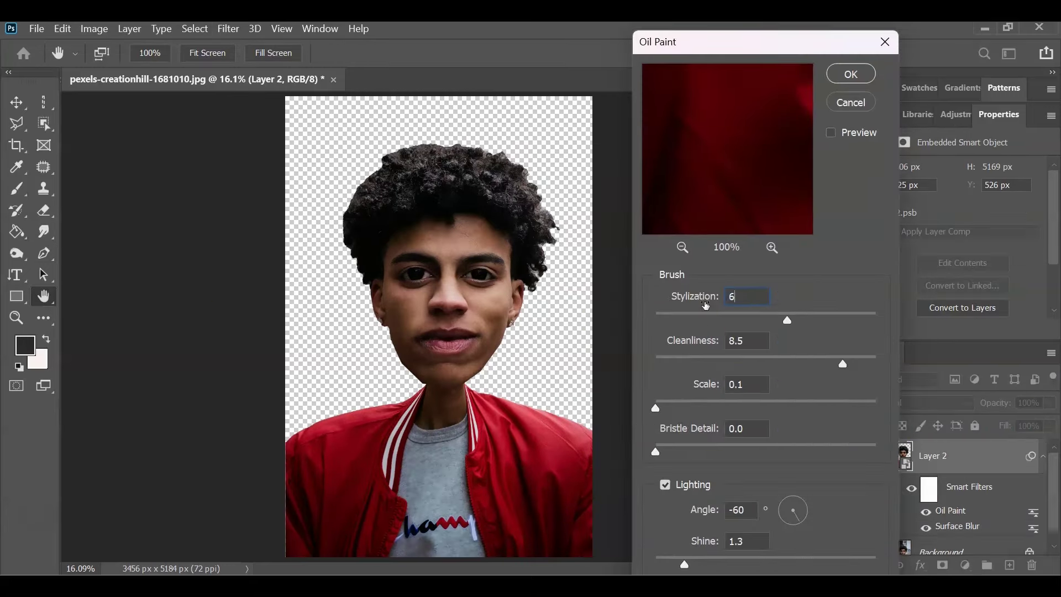
key(Return)
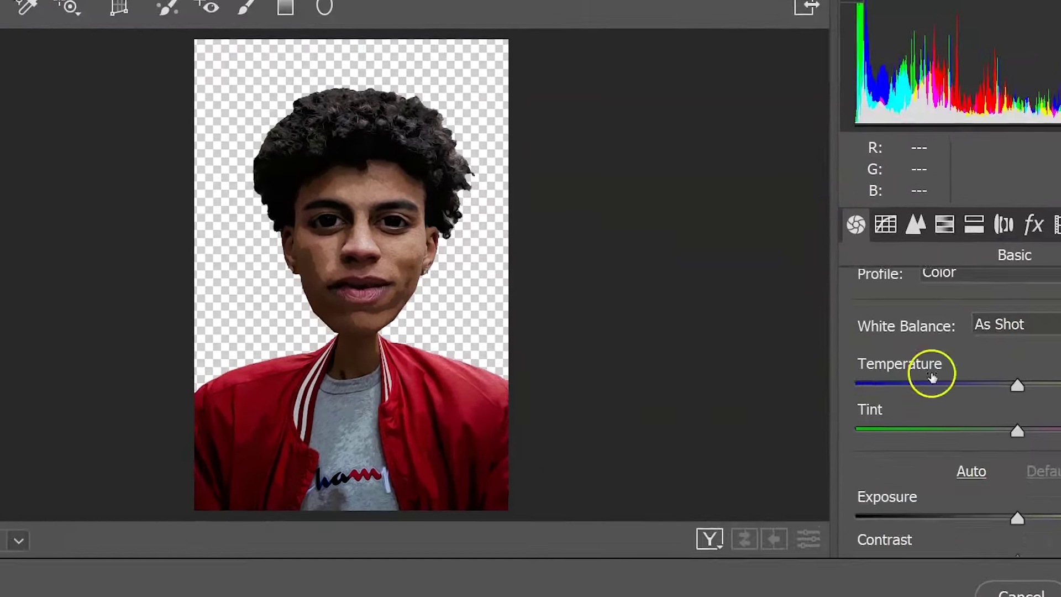
scroll(930, 374, down, 5)
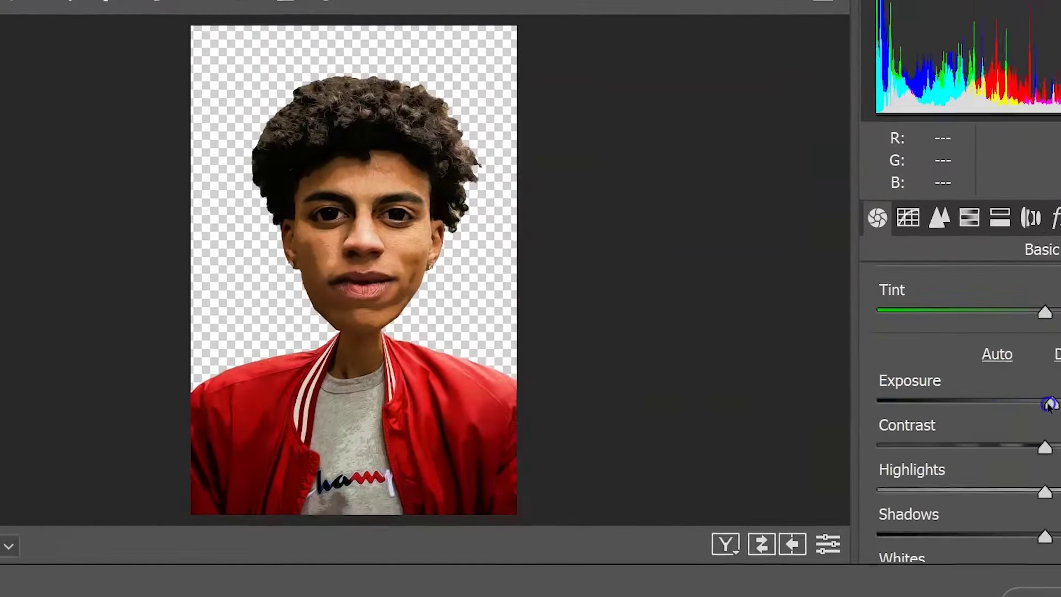
scroll(983, 387, down, 3)
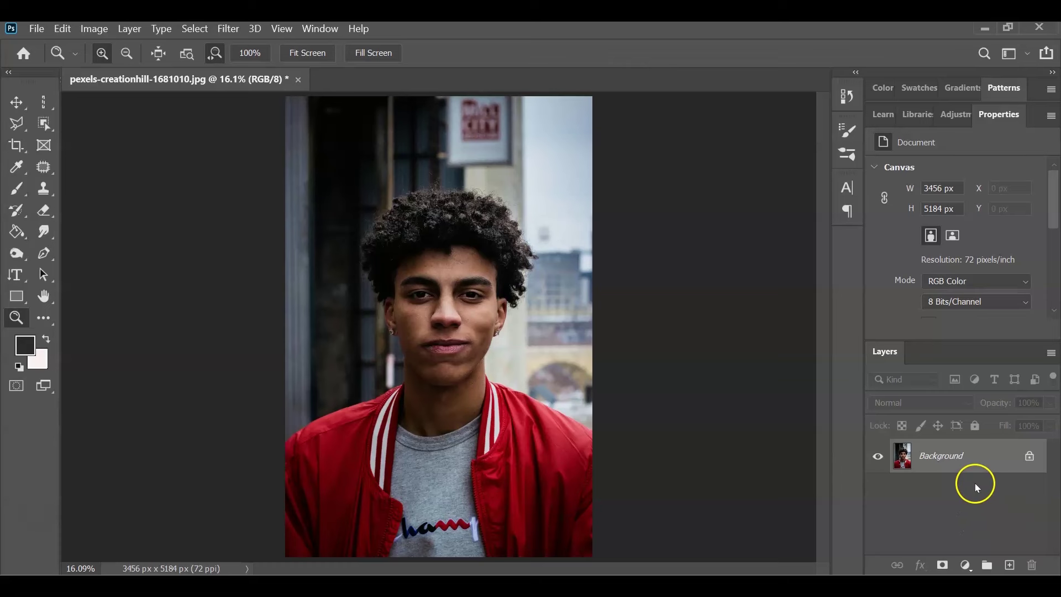
Step: Copy the young man onto Layer 1 using Select > Subject and Ctrl+J, then hide Background
click(975, 458)
click(189, 30)
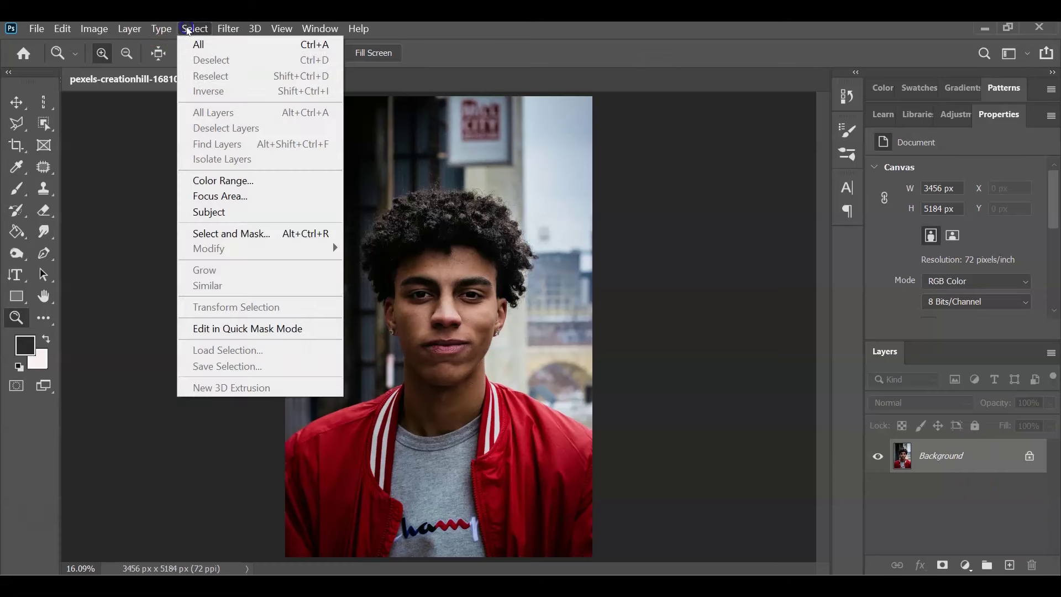
click(224, 212)
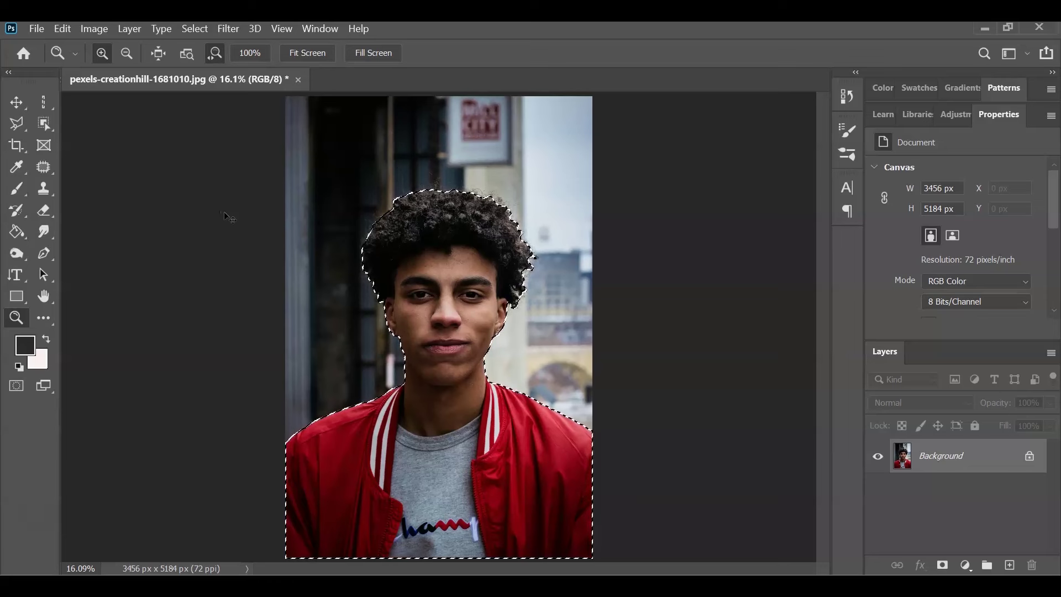
key(ctrl+j)
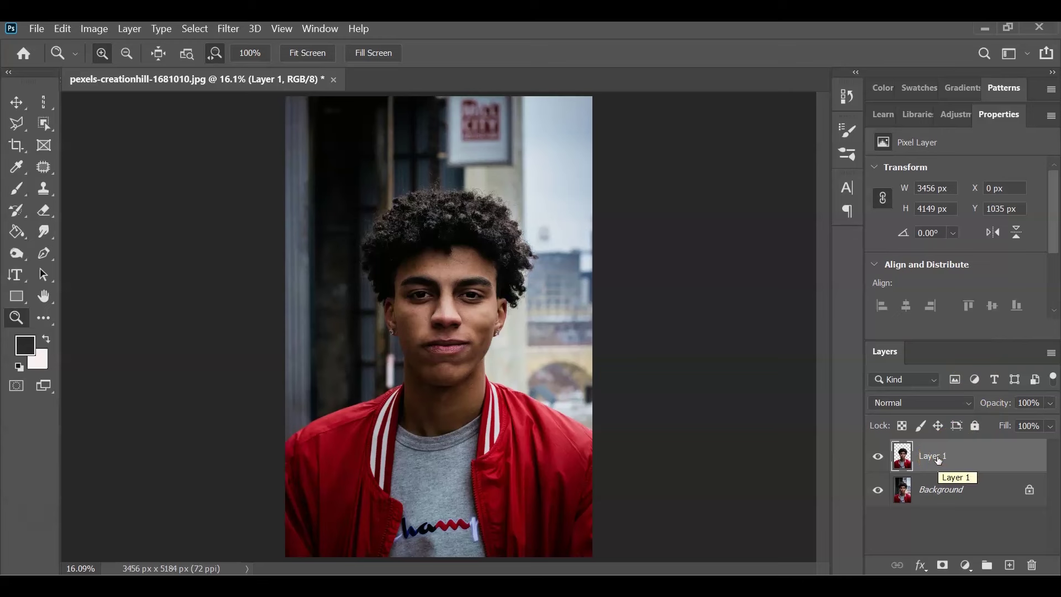
click(878, 489)
click(878, 490)
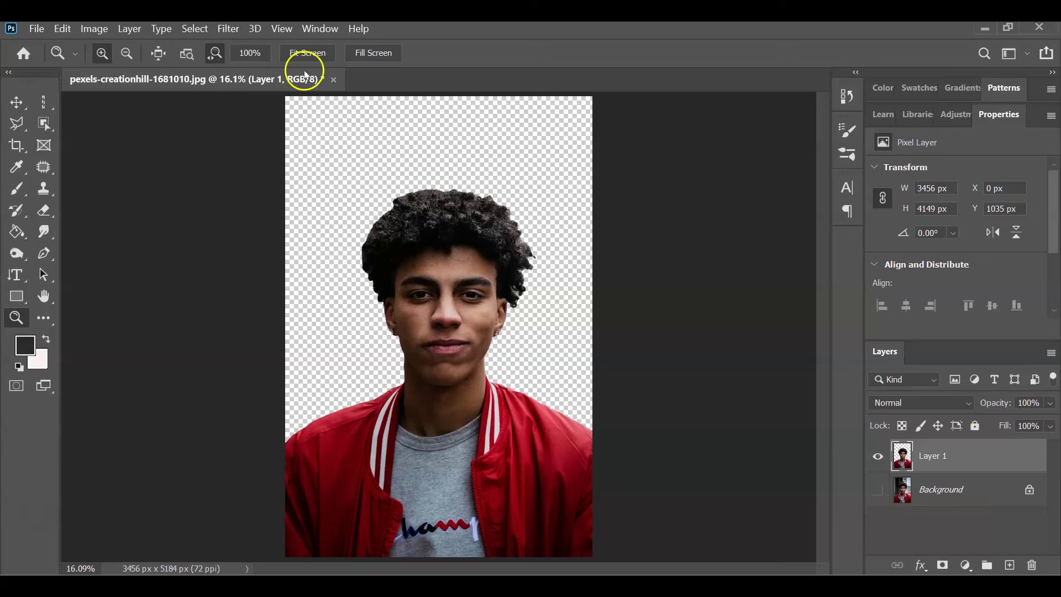
Step: Open Filter > Liquify on the cut-out portrait layer
click(229, 29)
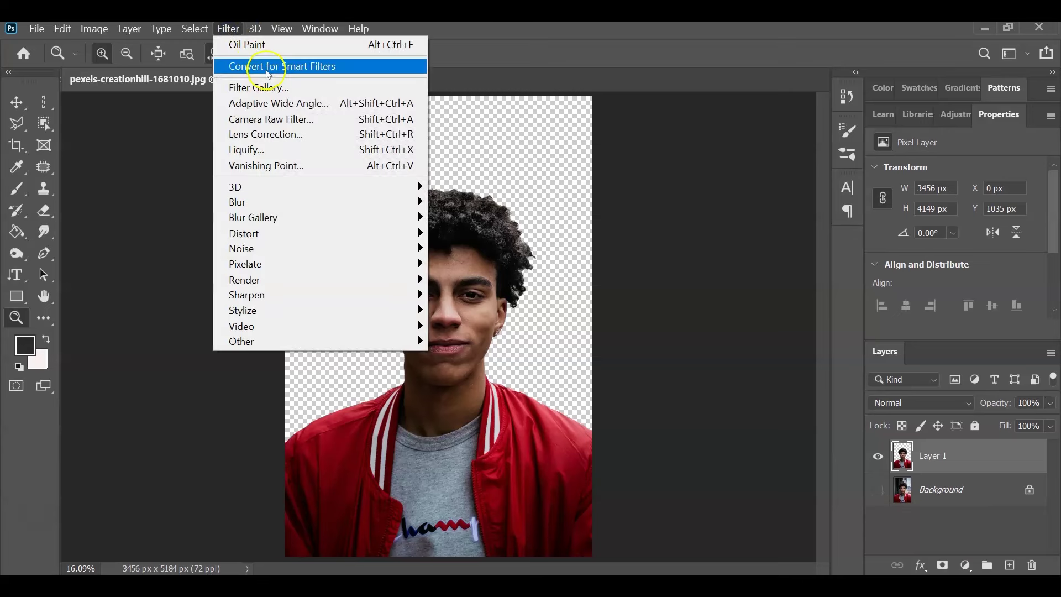
click(285, 151)
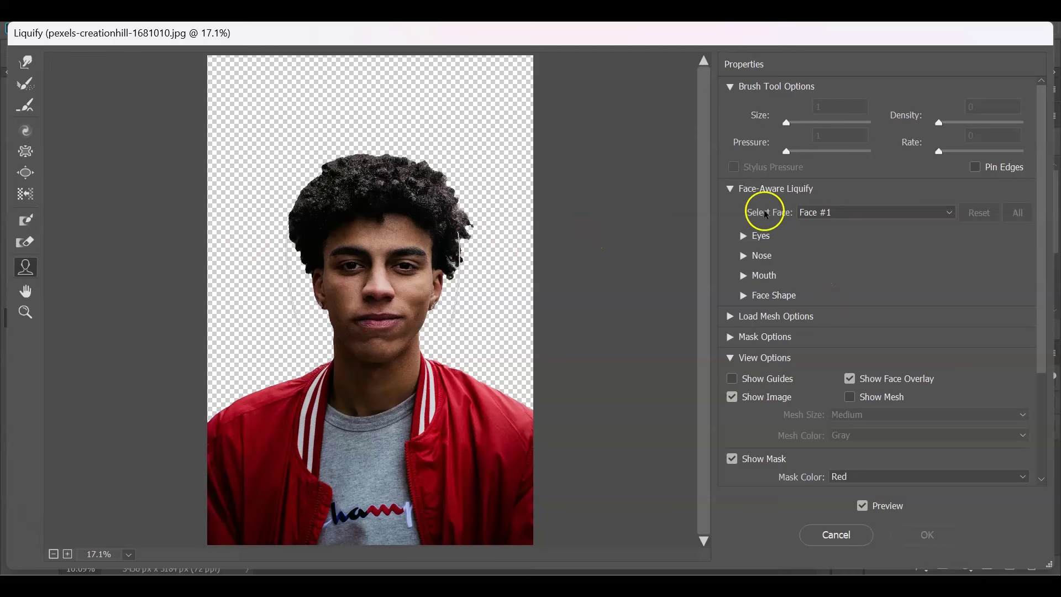
Step: Link both eyes and set Eye Size, Eye Height and Eye Width to 100
click(744, 238)
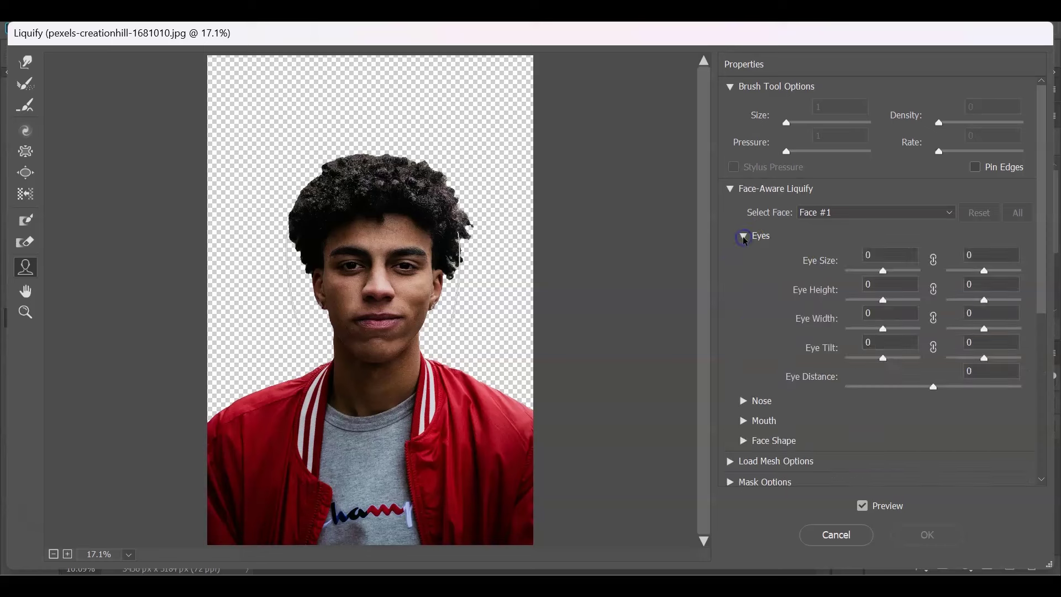
click(933, 259)
click(932, 264)
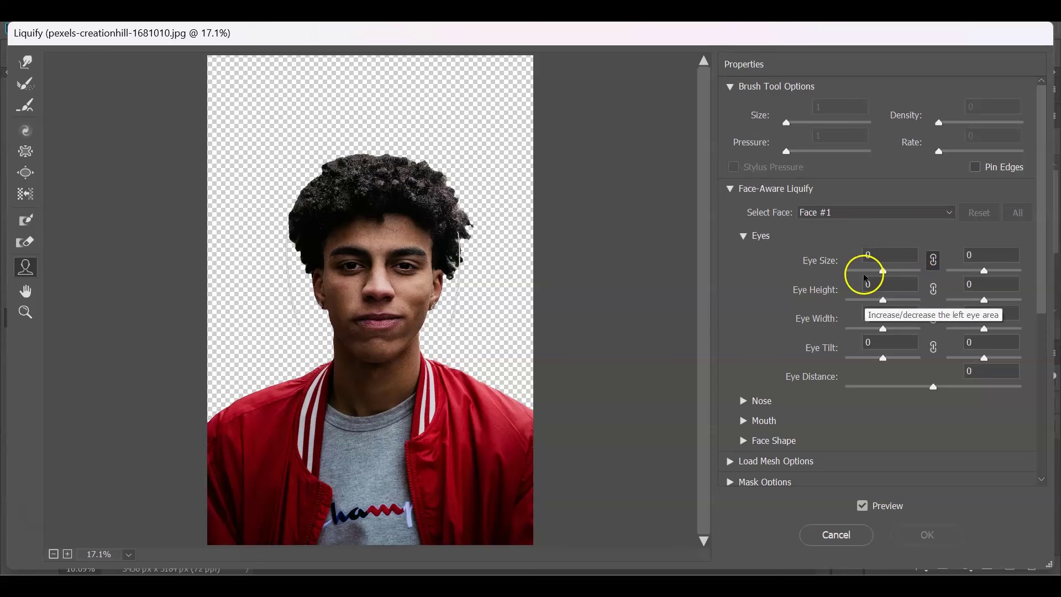
drag(883, 271, 936, 271)
drag(884, 302, 924, 301)
click(934, 289)
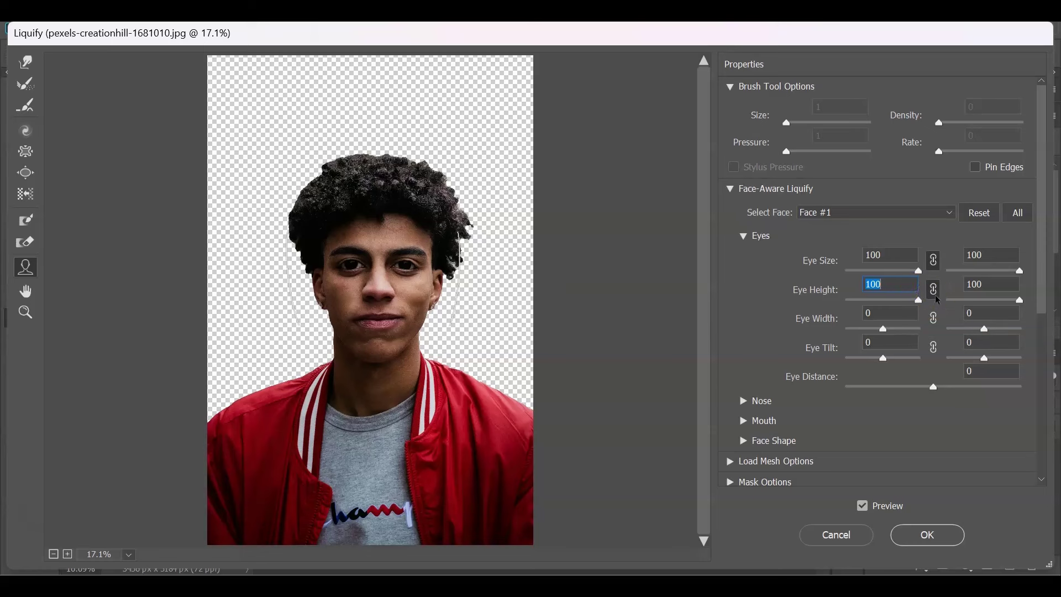
mouse_move(436, 286)
drag(897, 332, 931, 334)
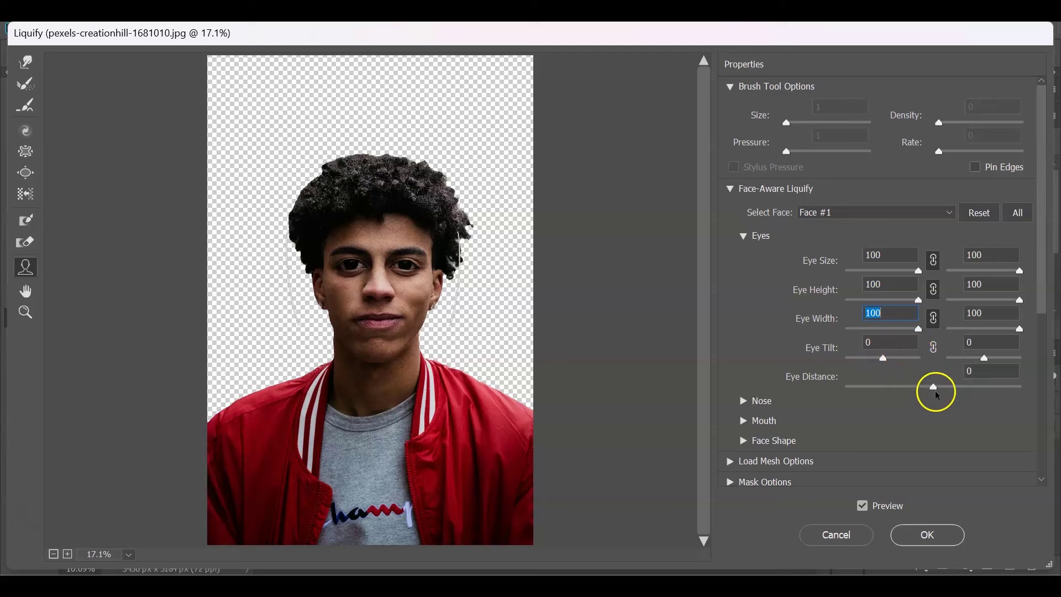
scroll(747, 326, down, 3)
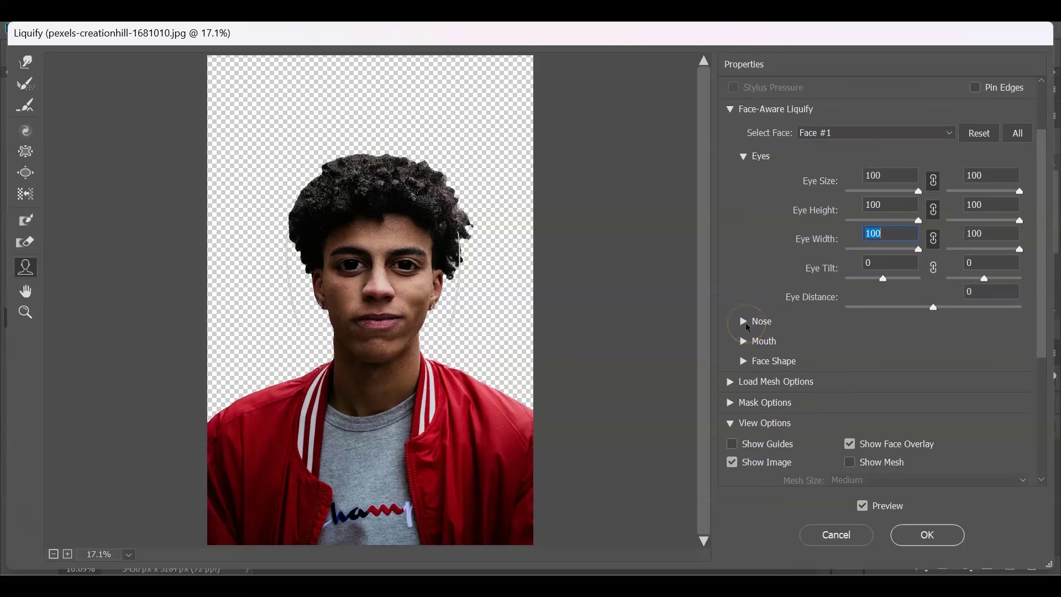
Step: Set Nose Height to 100 and Nose Width to 54
click(746, 323)
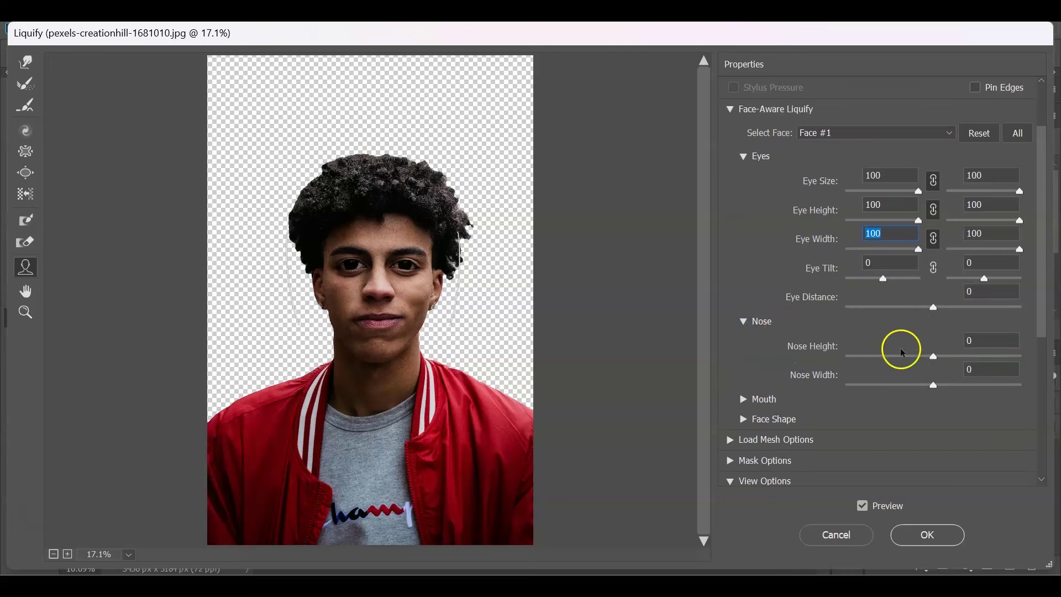
drag(934, 358, 989, 360)
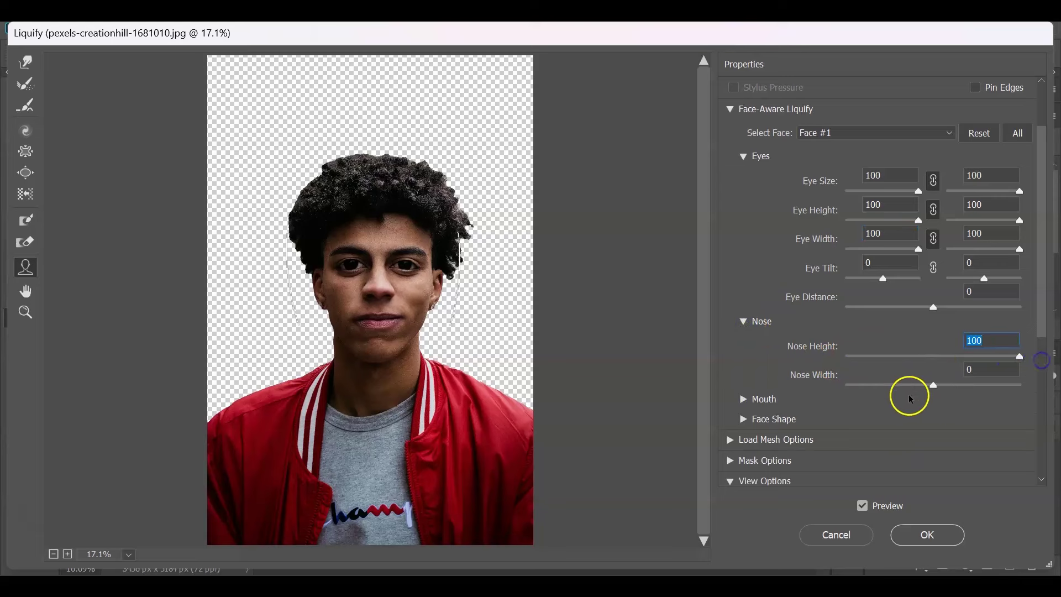
drag(932, 386, 951, 388)
drag(1017, 389, 983, 397)
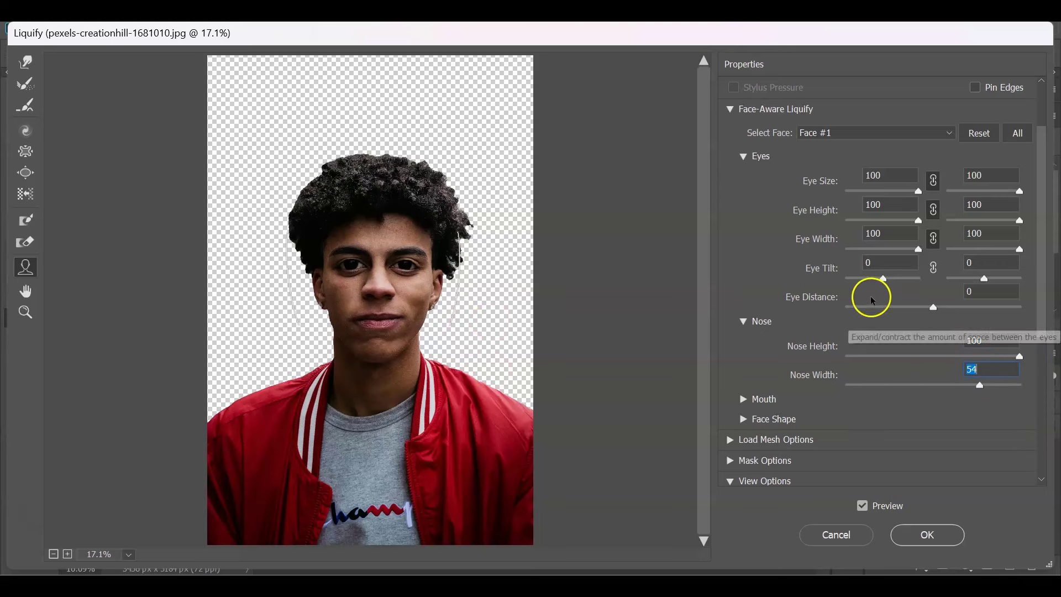
scroll(817, 326, down, 1)
Step: Set Upper Lip 100, Lower Lip -100, Mouth Width 100 and Mouth Height 78, then apply with OK
click(744, 361)
scroll(762, 360, down, 1)
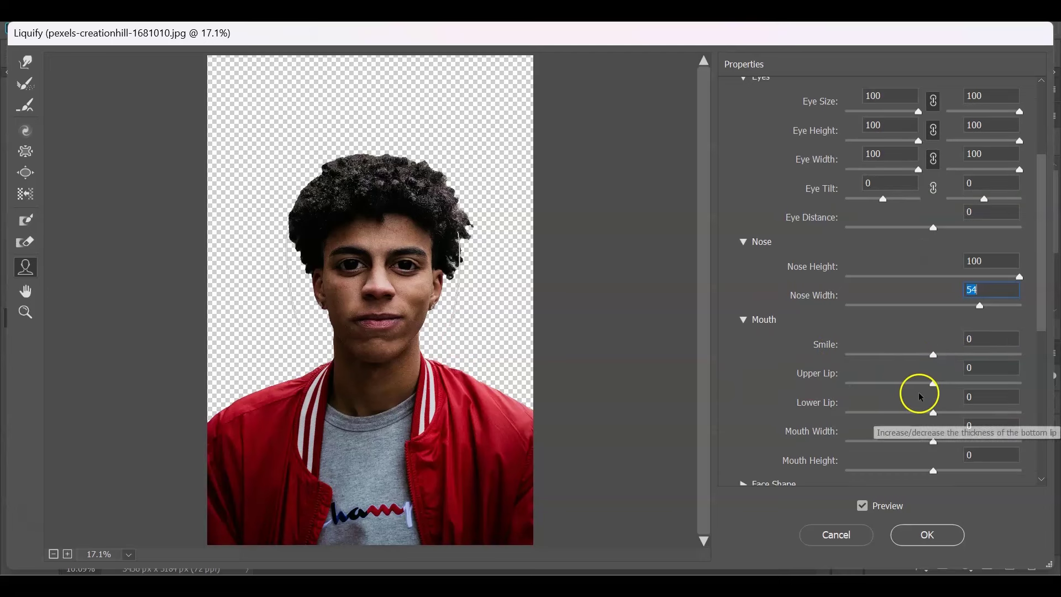
click(934, 386)
drag(935, 386, 1042, 388)
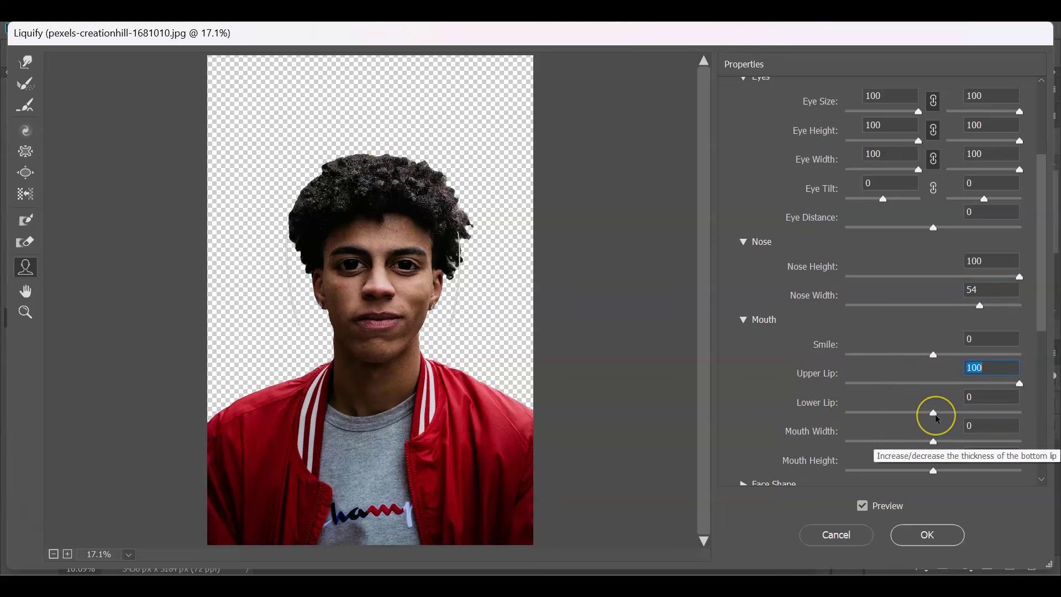
drag(935, 416, 925, 415)
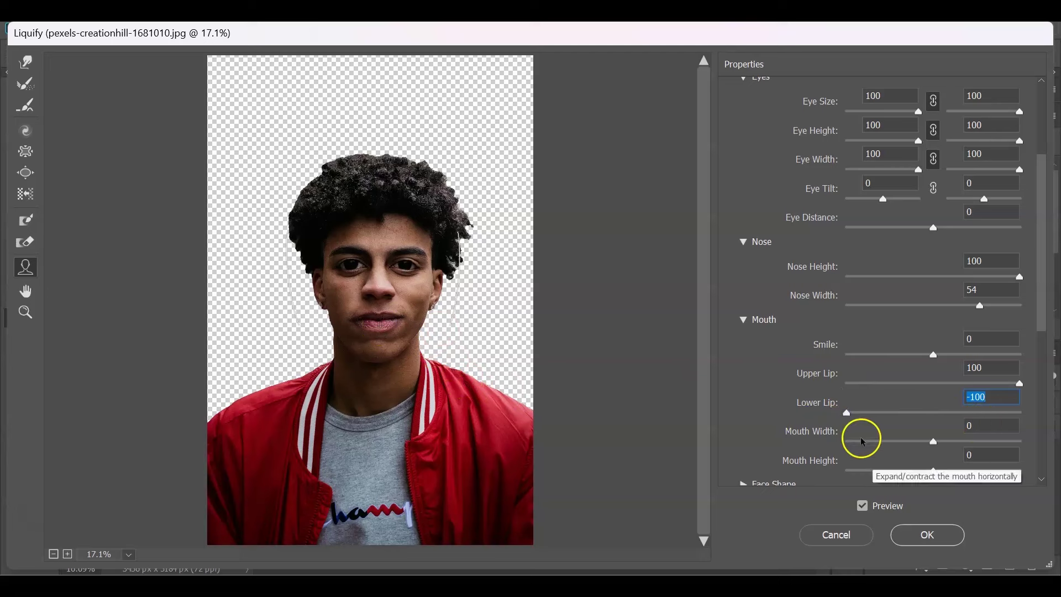
click(949, 445)
drag(949, 445, 988, 445)
scroll(976, 407, down, 2)
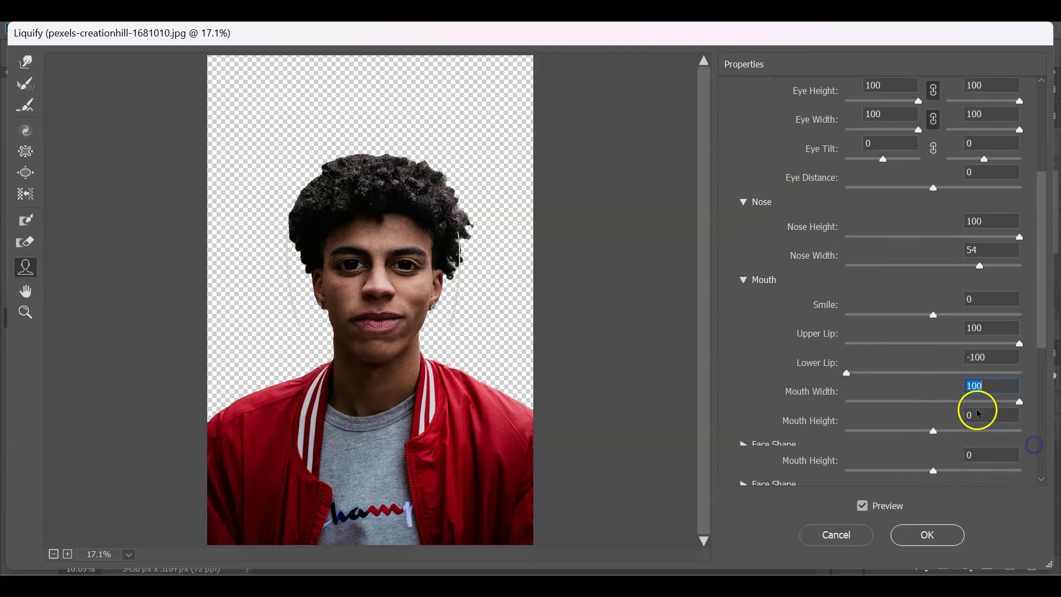
click(954, 432)
drag(954, 432, 1003, 437)
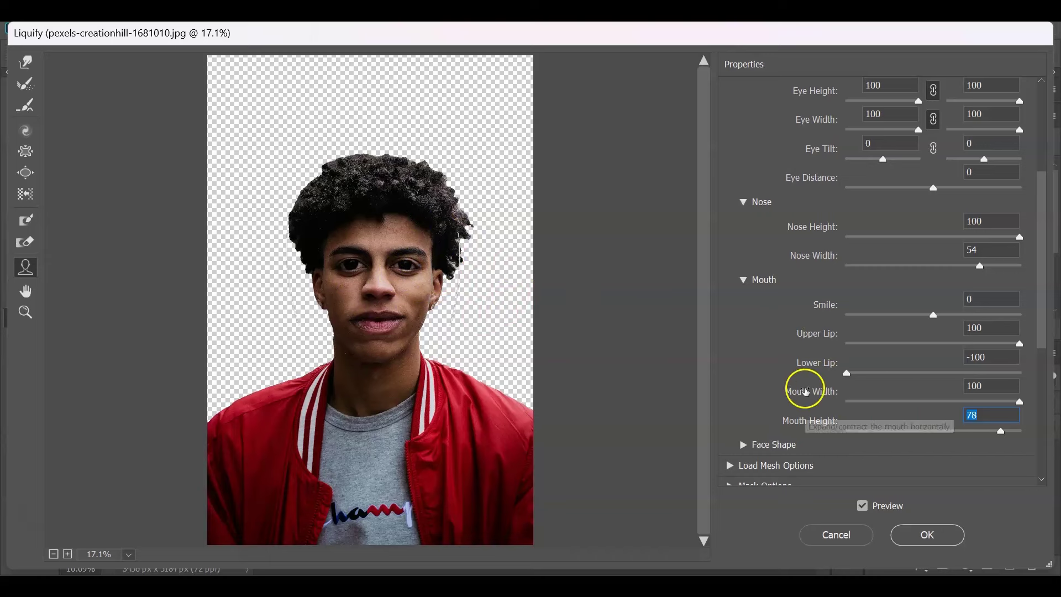
click(926, 537)
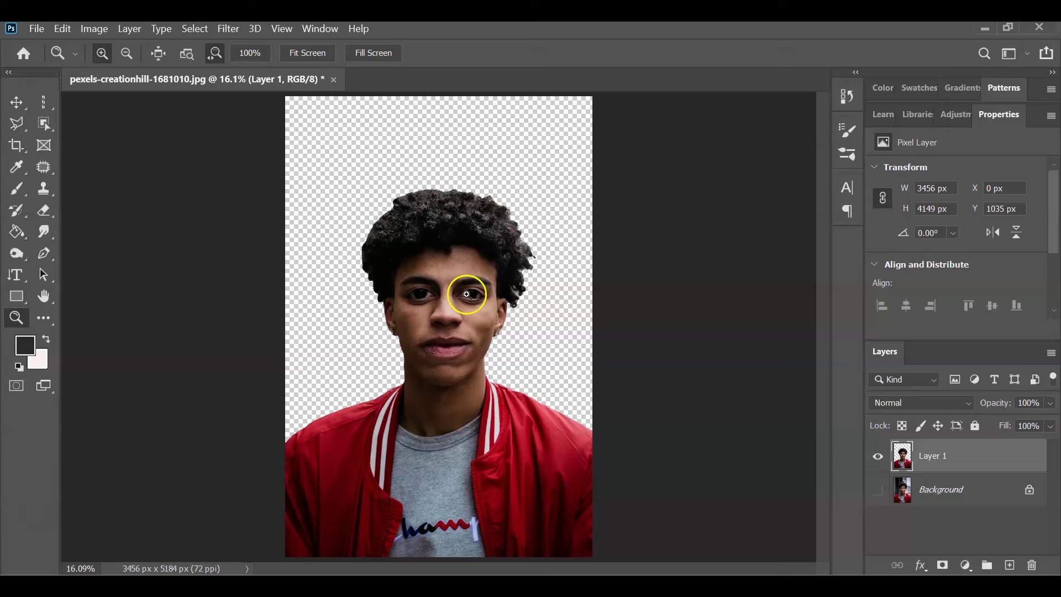
Step: On the portrait layer, trace a path from the canvas's left edge along the jaw and chin to the right cheek
click(945, 465)
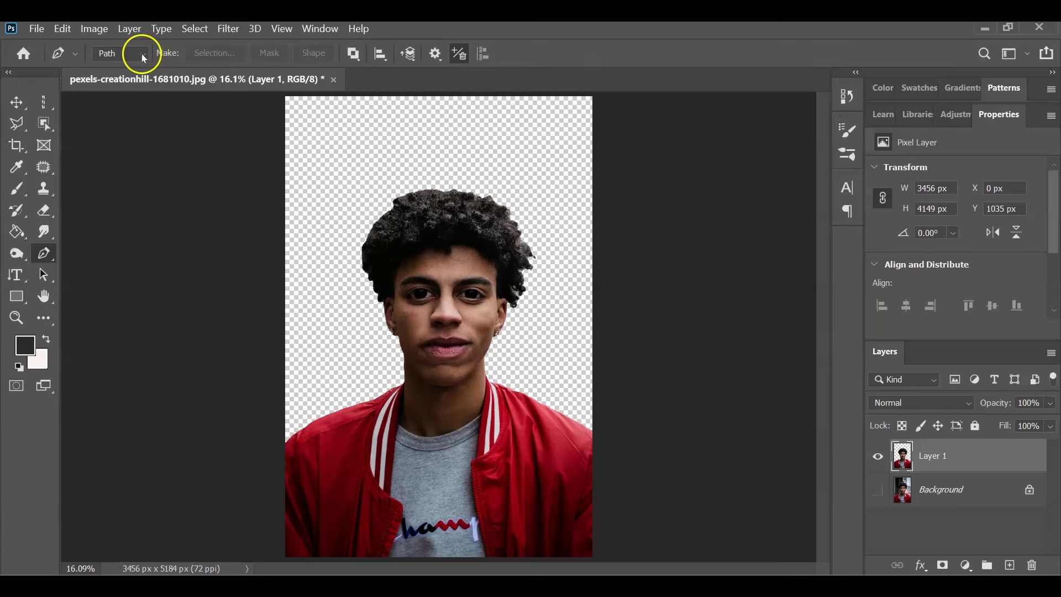
click(284, 334)
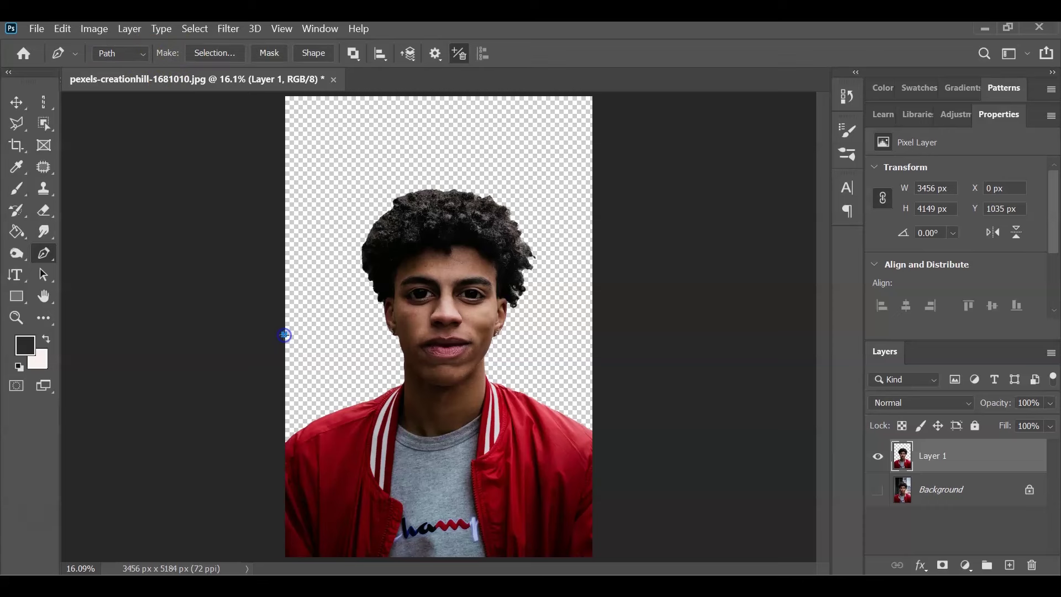
click(397, 341)
click(408, 365)
click(426, 381)
click(452, 387)
click(473, 371)
click(490, 347)
click(492, 339)
Step: Extend the path around the lower canvas corners and close it at the start anchor
click(602, 345)
click(608, 554)
click(270, 557)
click(260, 332)
click(284, 334)
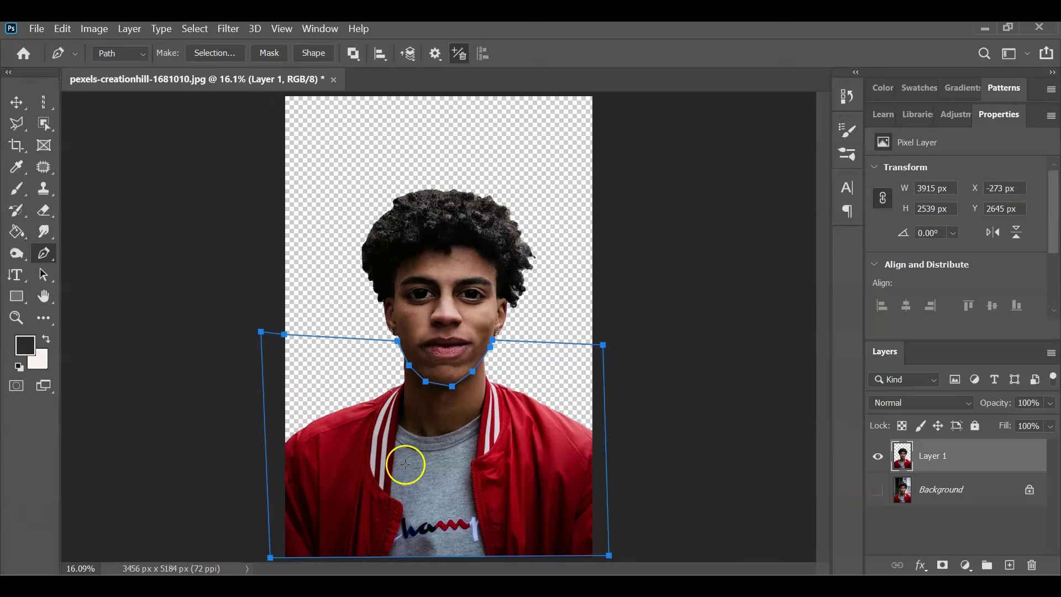
Step: Convert the jaw path to a selection with 0 feather and invert it to cover the head
right_click(421, 496)
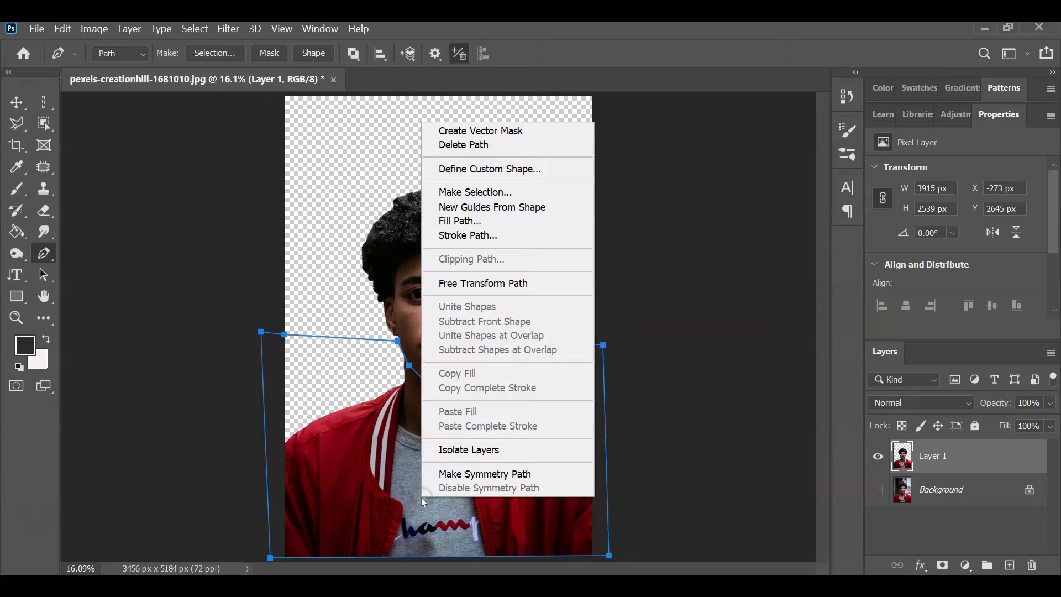
click(474, 192)
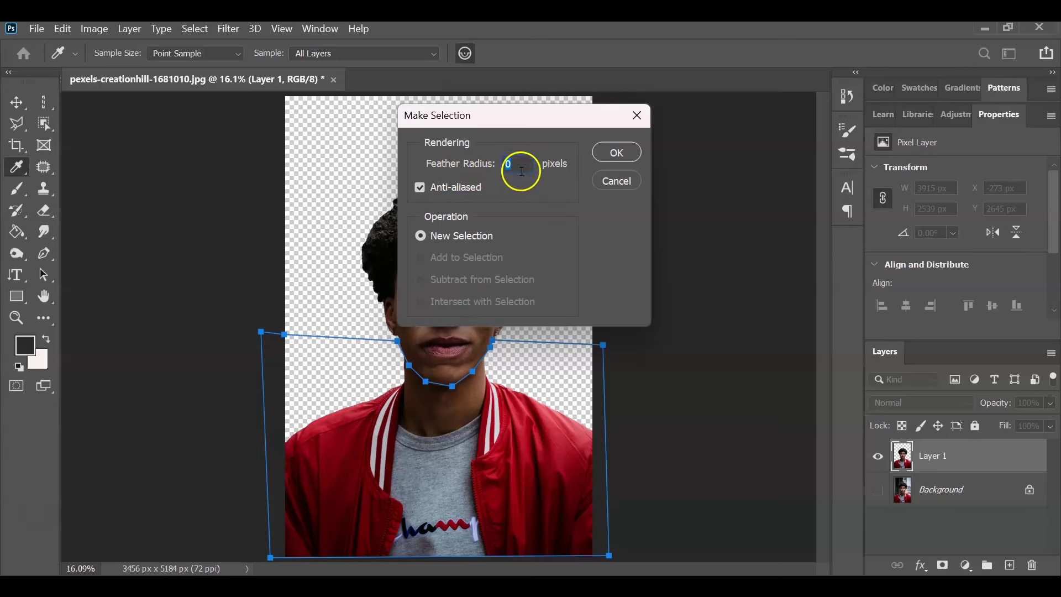
click(617, 153)
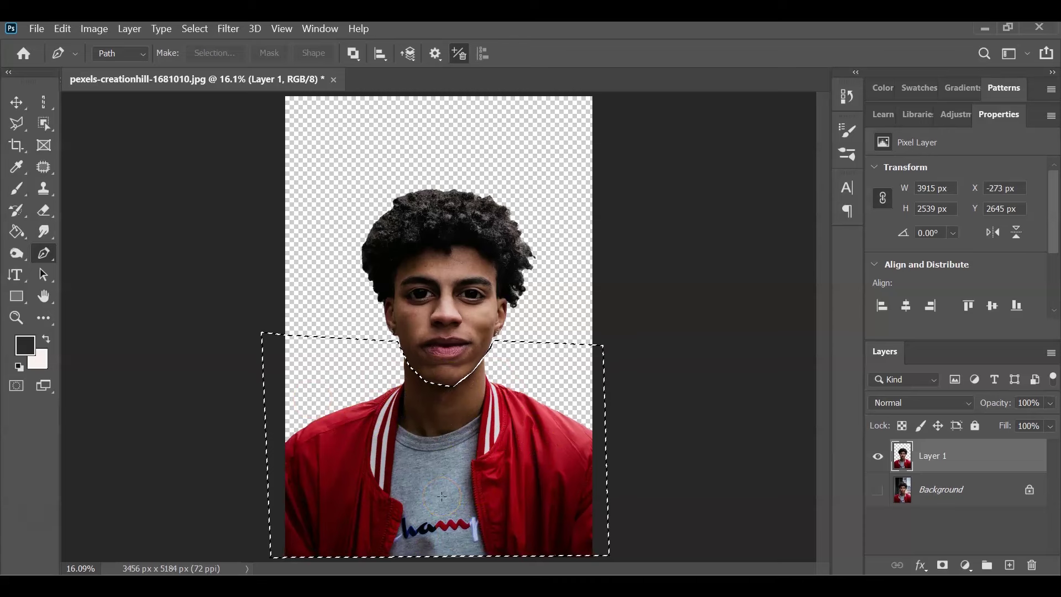
click(433, 442)
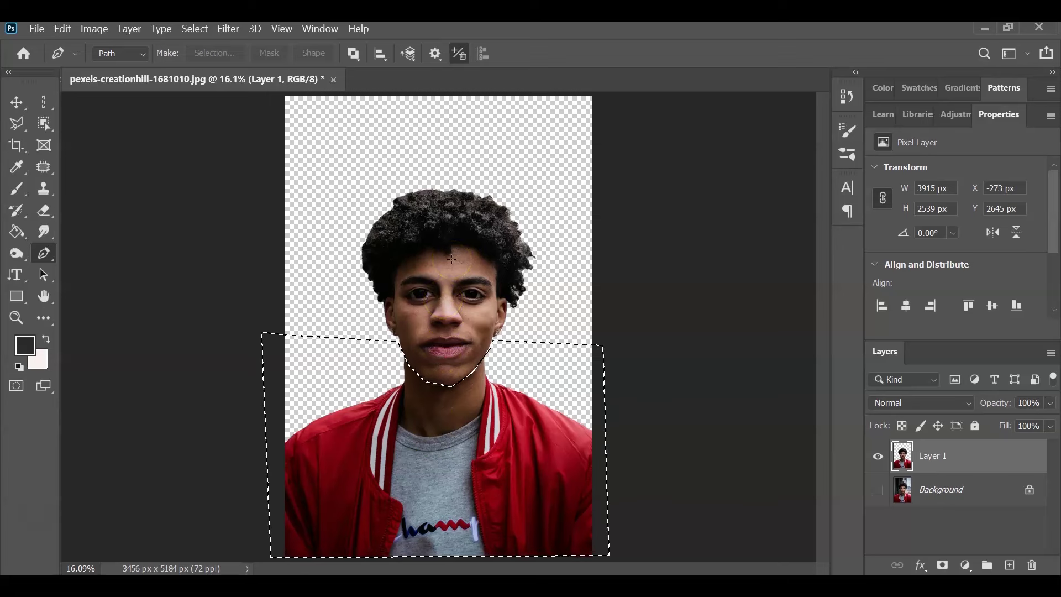
key(ctrl+shift+i)
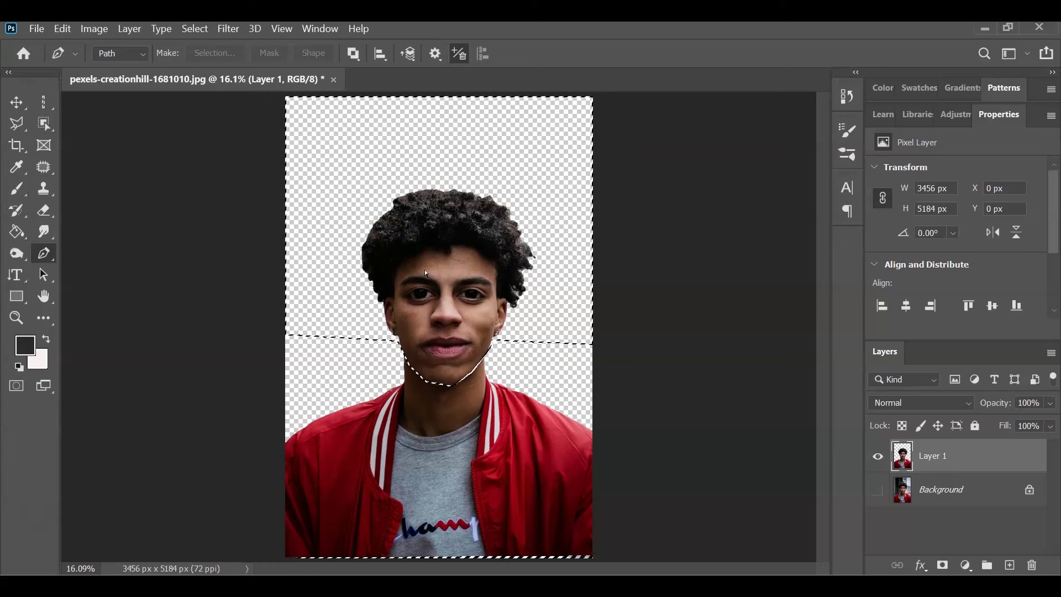
Step: Copy the head to Layer 2 with Ctrl+J, check it by toggling Layer 1, then select Layer 1
key(ctrl+j)
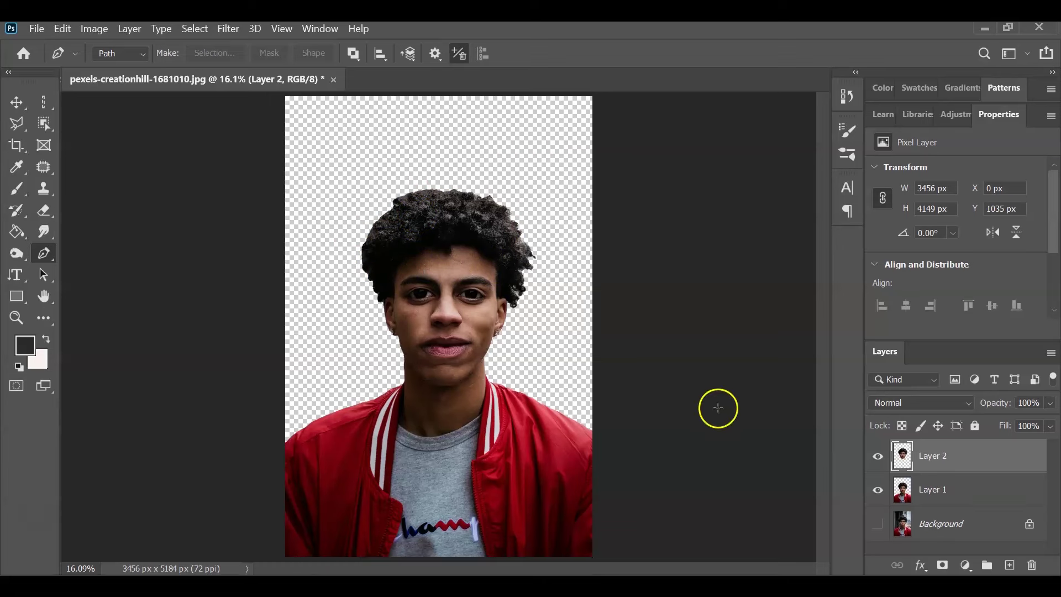
click(876, 488)
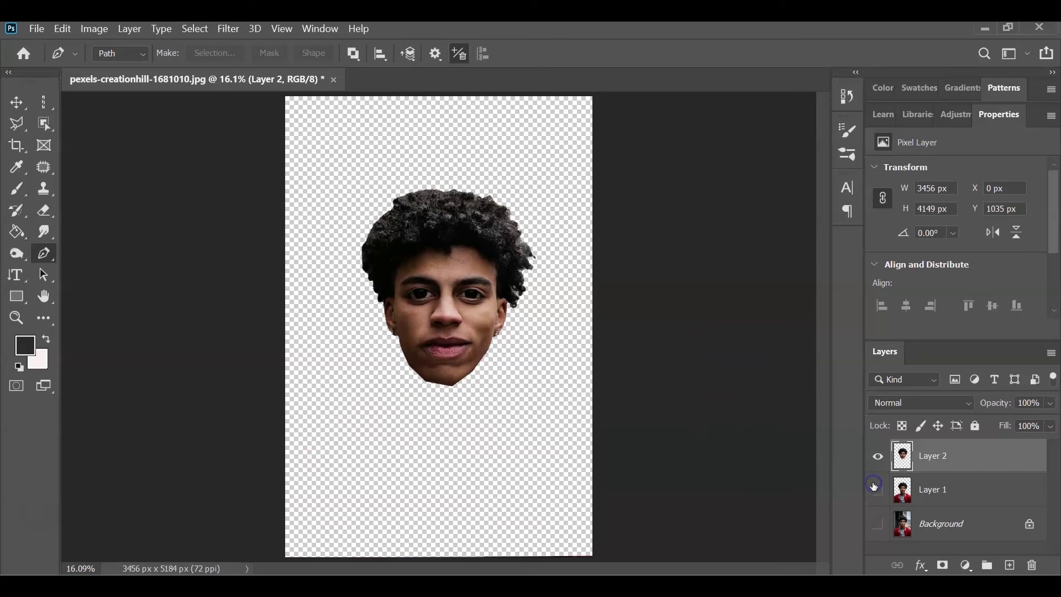
click(876, 488)
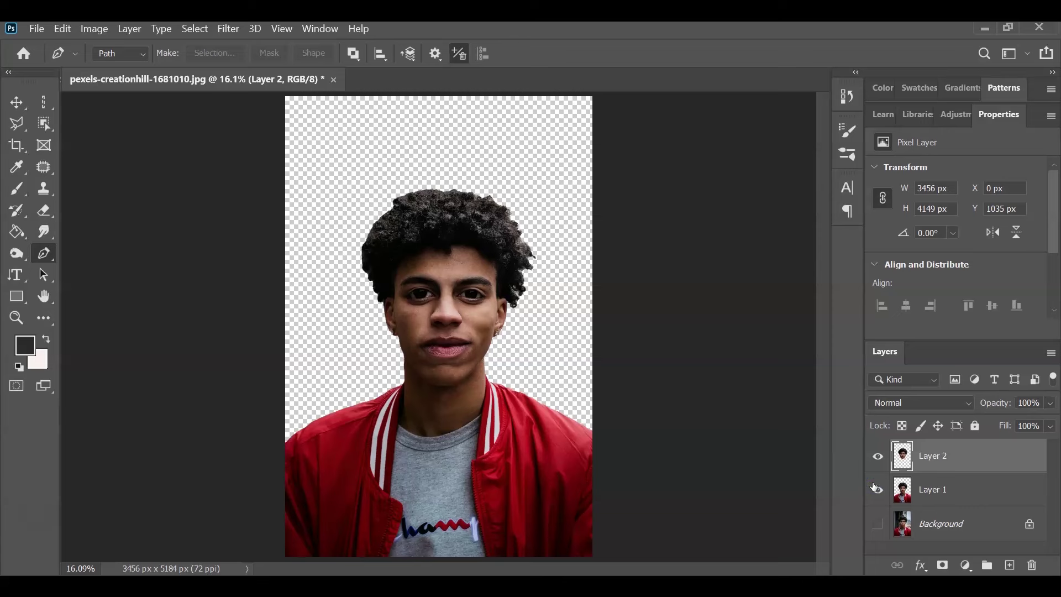
ctrl+click(910, 494)
click(911, 496)
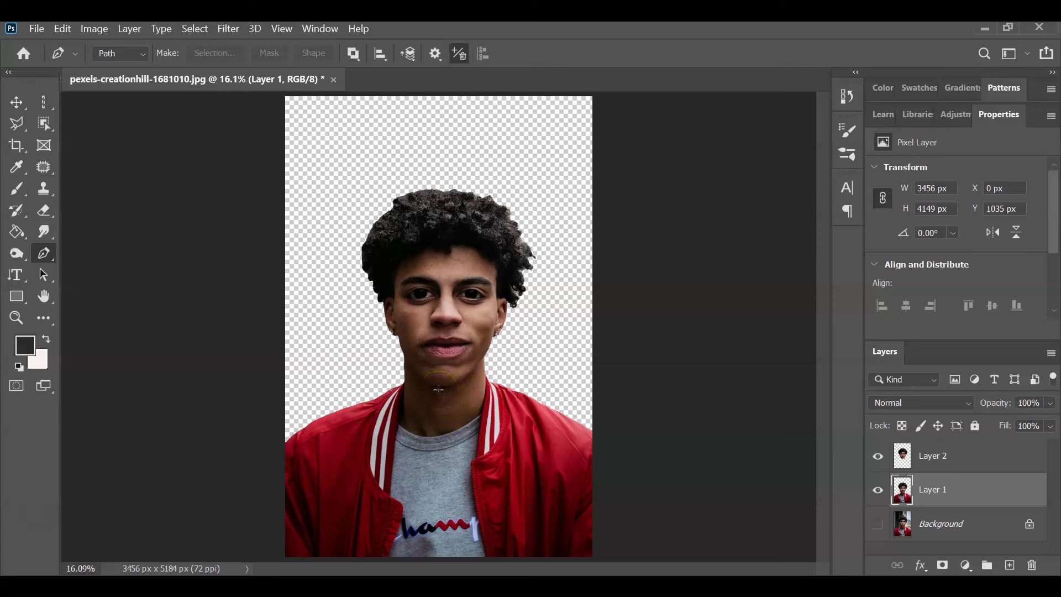
Step: Warp Layer 1 on a 4x4 grid to slim the neck and shoulders beneath the head
key(ctrl+t)
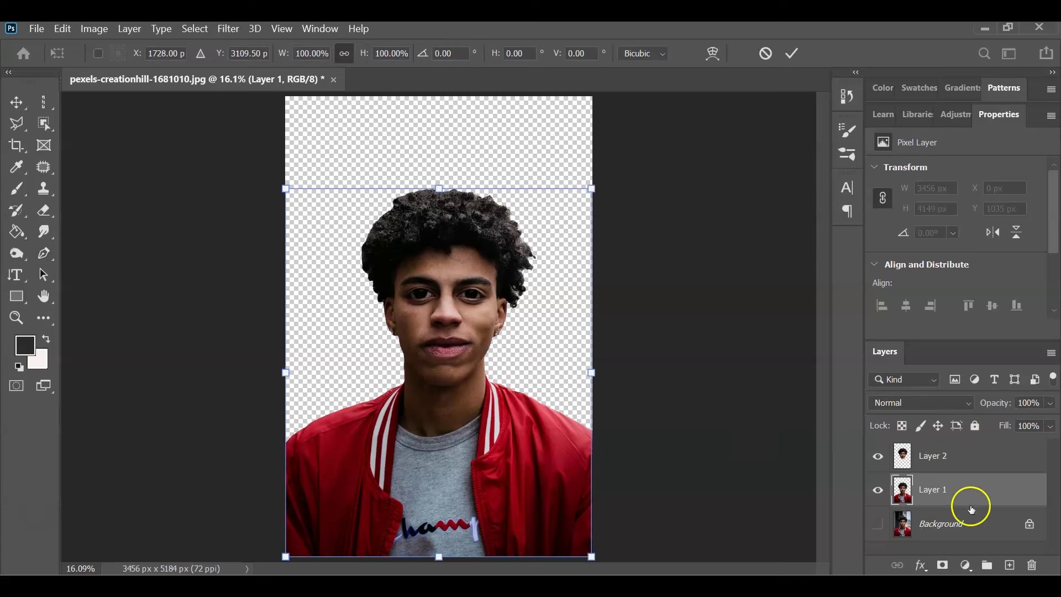
right_click(444, 405)
click(504, 206)
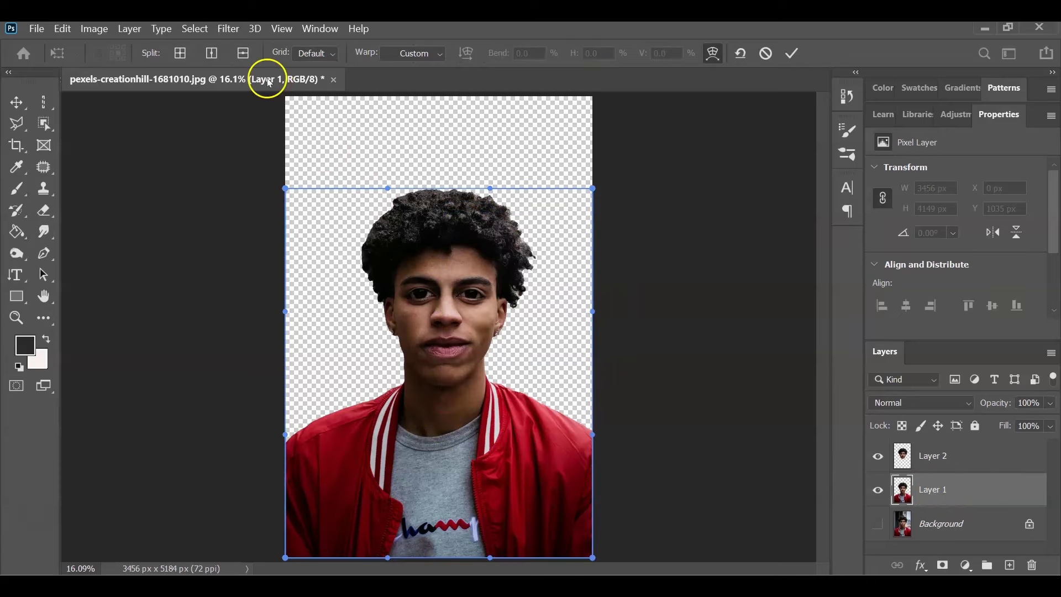
click(329, 54)
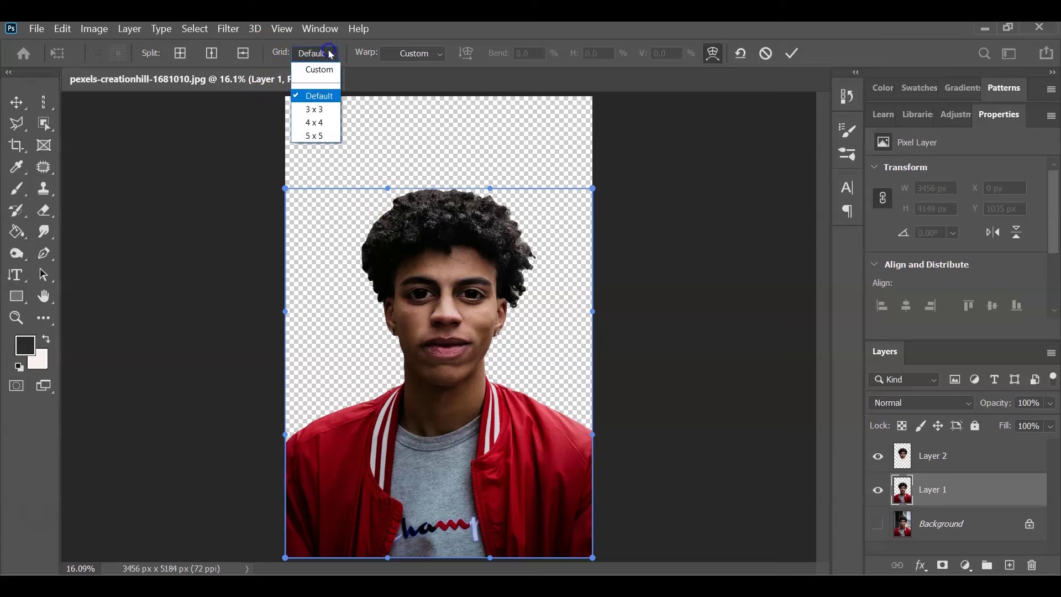
click(326, 125)
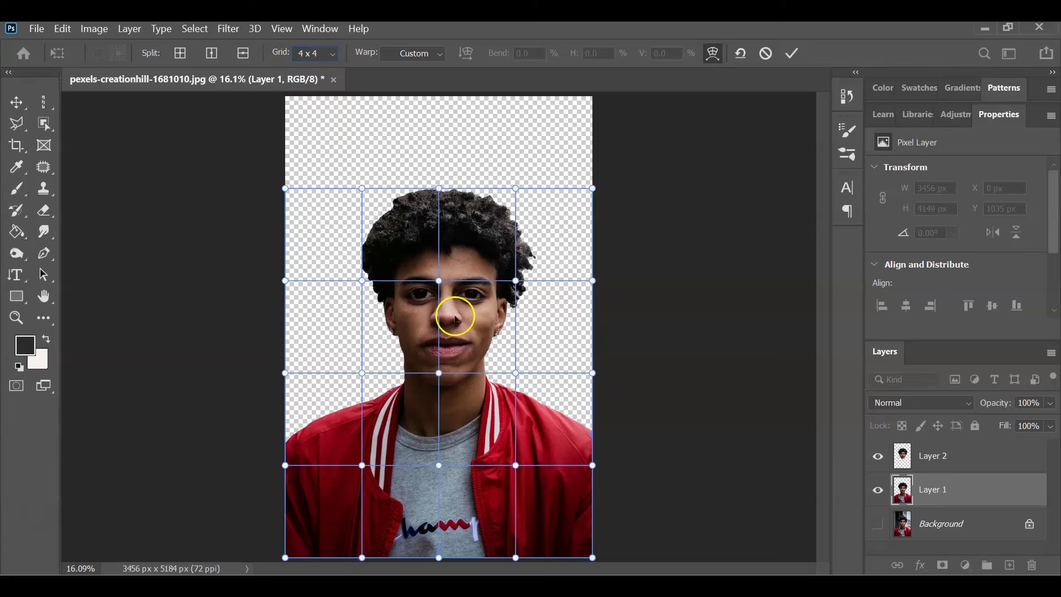
mouse_move(391, 367)
mouse_down()
mouse_move(481, 350)
mouse_move(485, 366)
mouse_move(456, 409)
mouse_move(436, 387)
mouse_move(379, 372)
mouse_up()
mouse_move(466, 398)
mouse_down()
mouse_move(482, 412)
mouse_move(464, 407)
mouse_move(476, 387)
mouse_up()
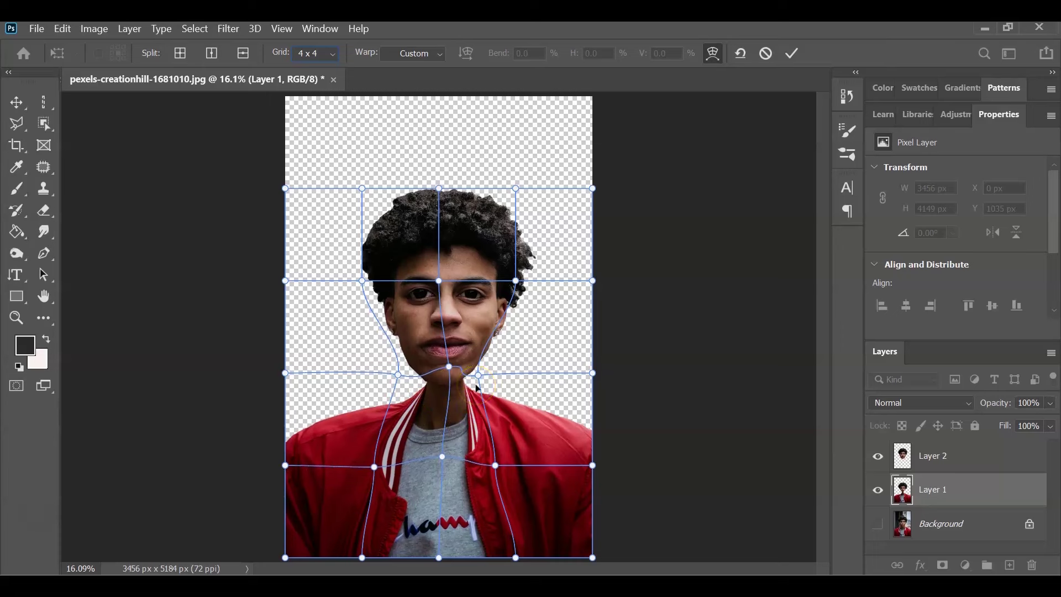
double_click(398, 433)
key(p)
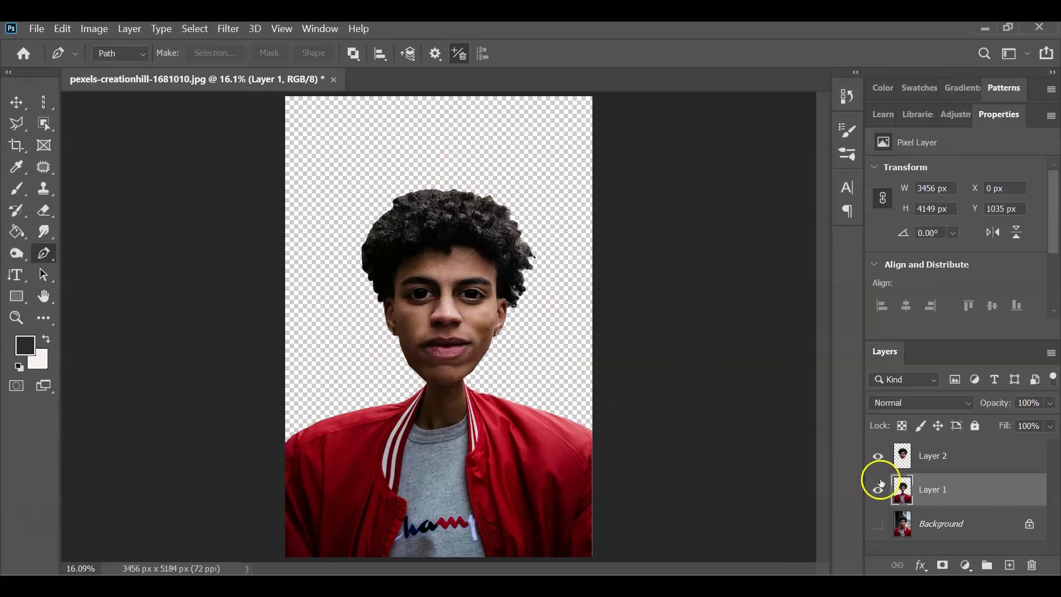
Step: Scale the head on Layer 2 up to about 124.6% (4306 × 5171 px) and commit it
click(939, 456)
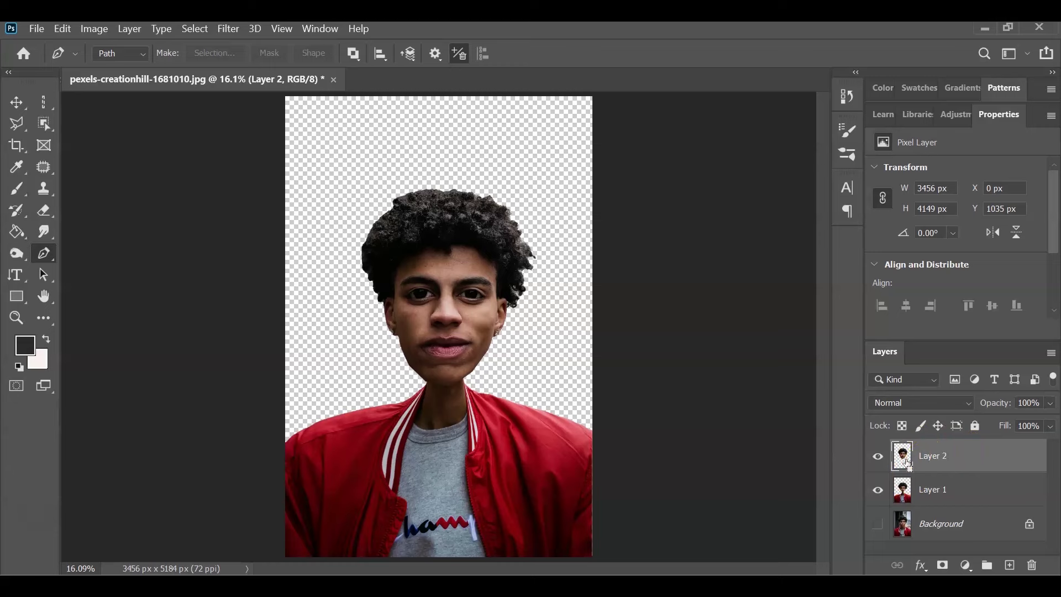
key(ctrl+t)
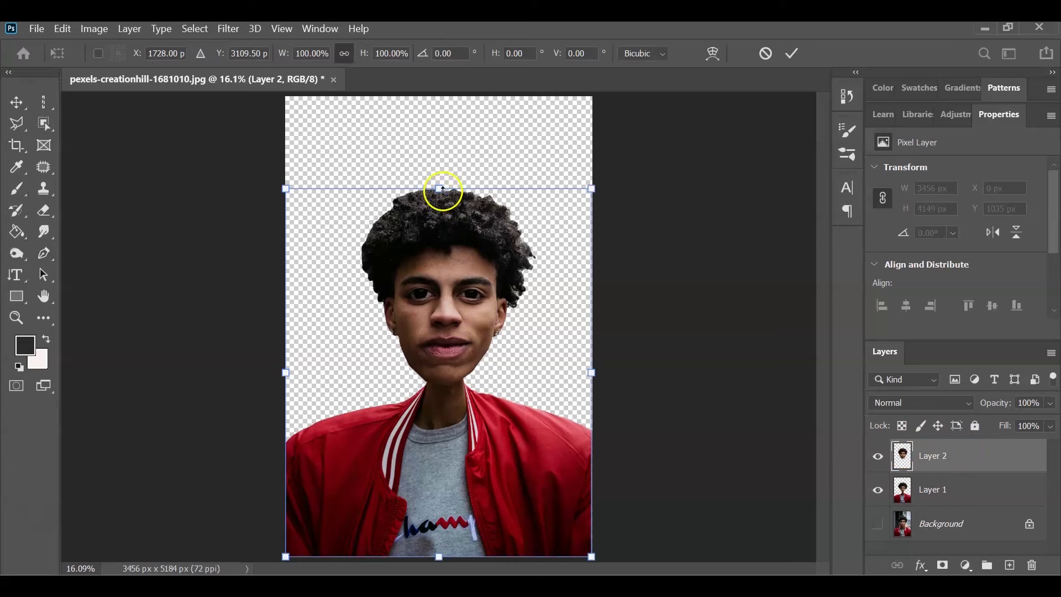
drag(442, 187, 439, 162)
mouse_move(621, 359)
mouse_down()
mouse_move(611, 365)
mouse_move(629, 372)
mouse_up()
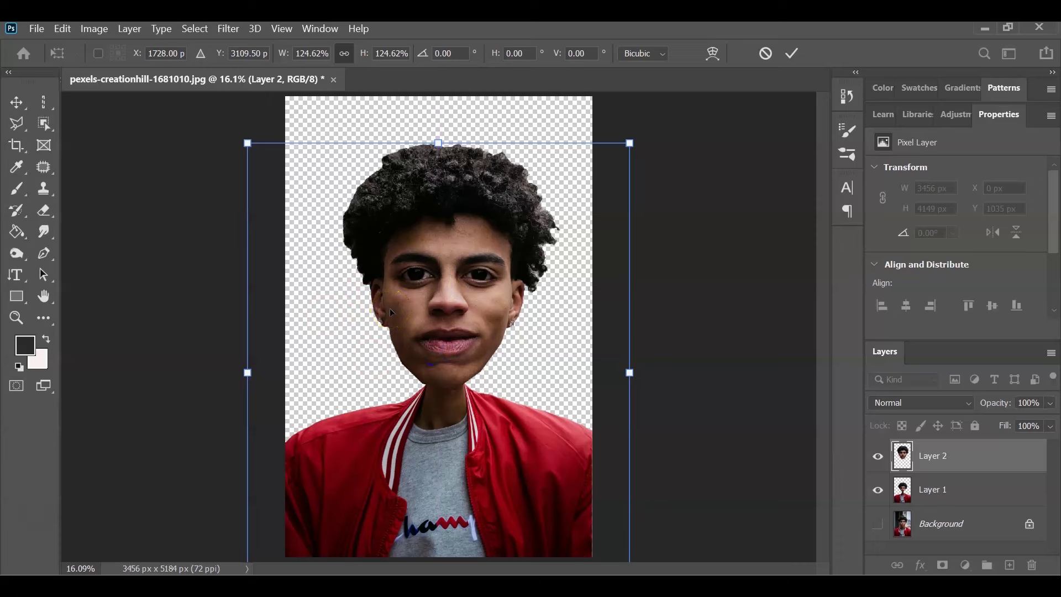
key(Return)
key(p)
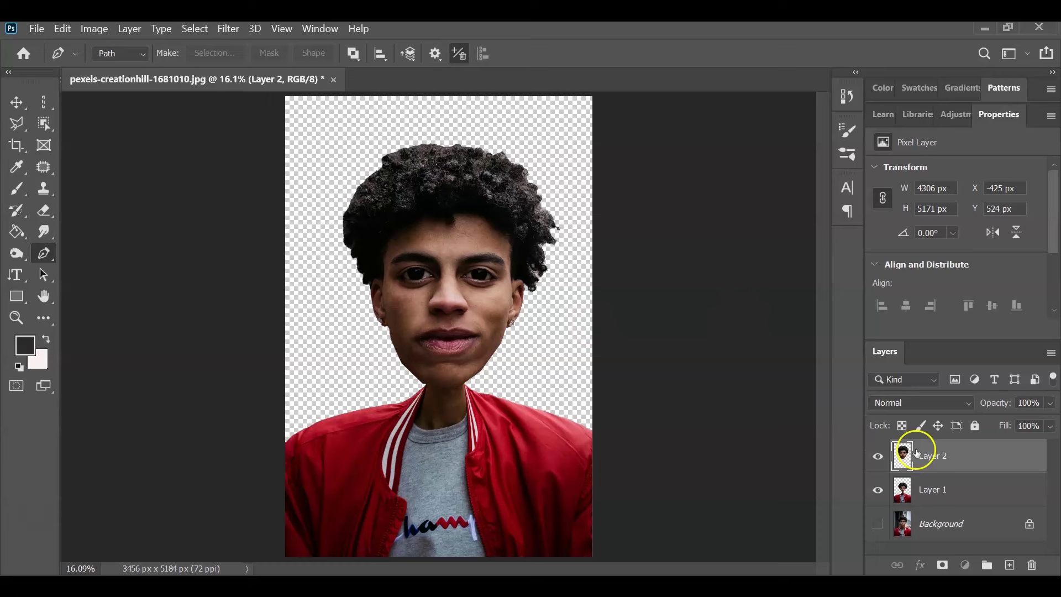
click(956, 499)
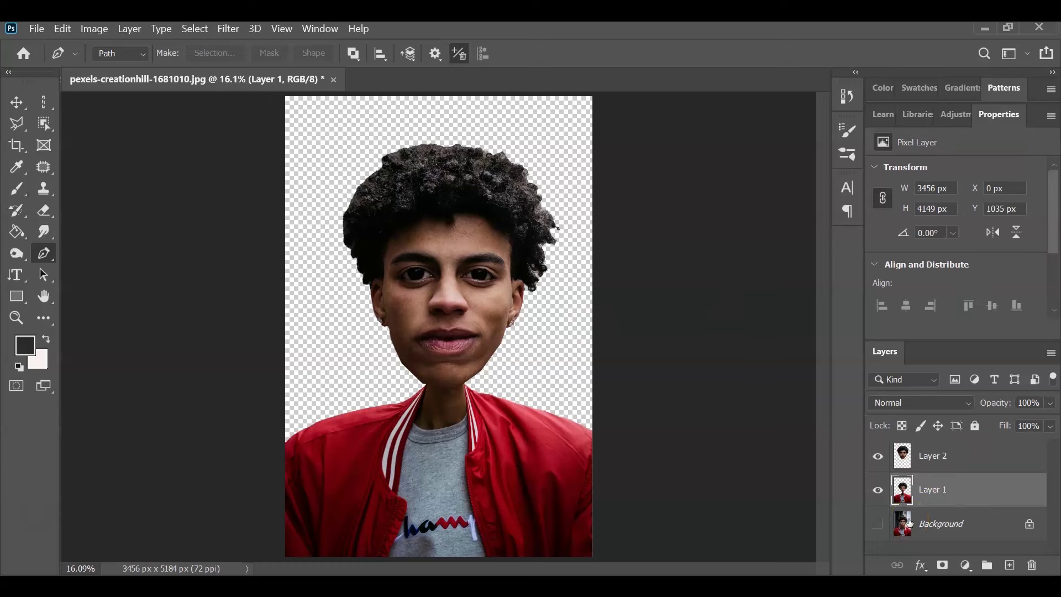
Step: Select Layer 1 and Layer 2 together and convert them into one Smart Object
click(961, 462)
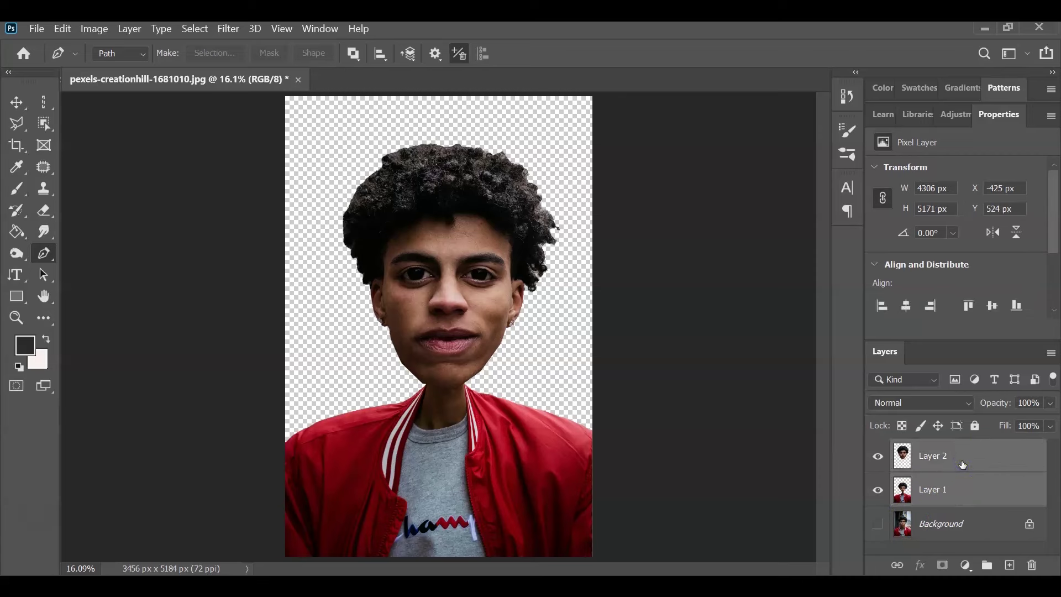
right_click(962, 465)
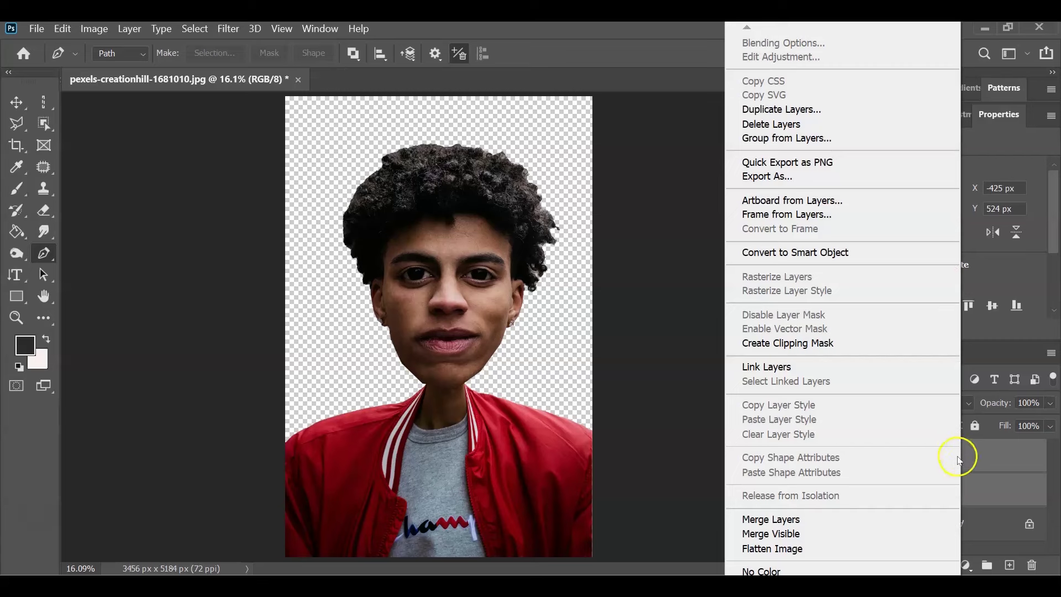
click(868, 257)
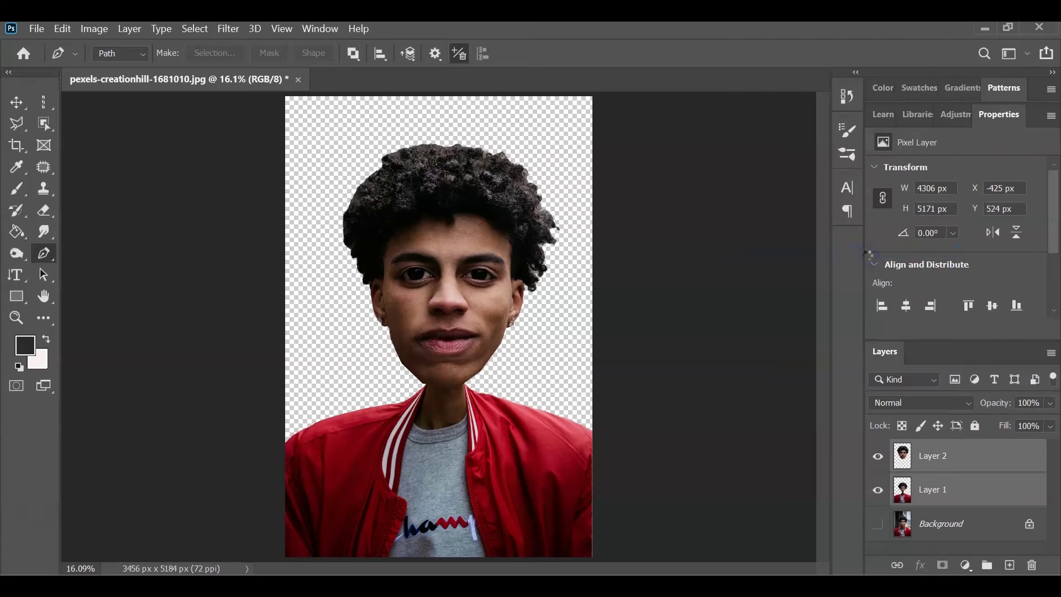
Step: Target the new Layer 2 smart object and open the Filter menu
click(990, 481)
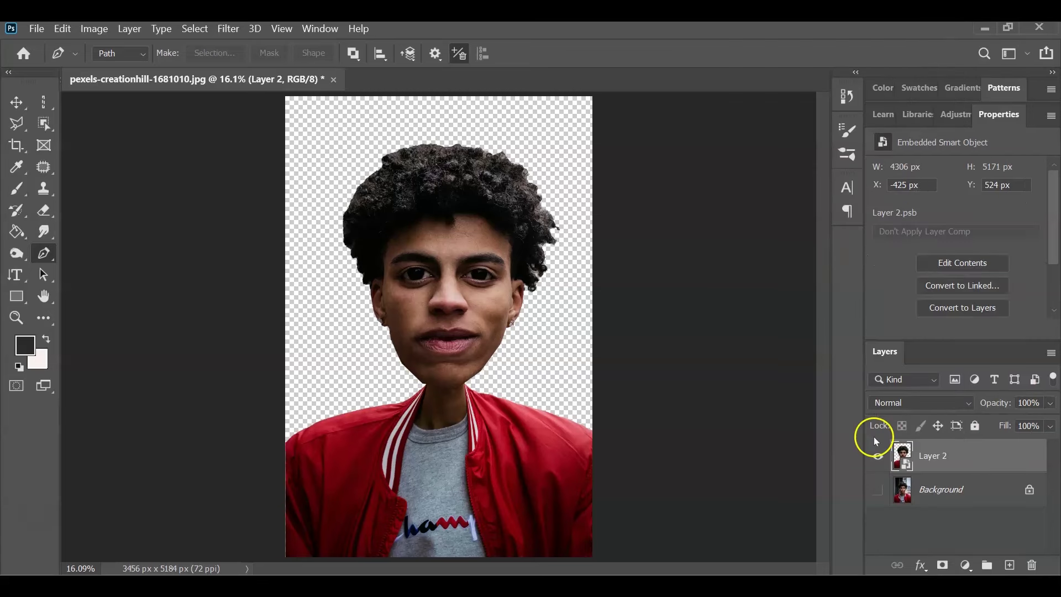
click(921, 461)
click(929, 462)
click(187, 55)
click(227, 29)
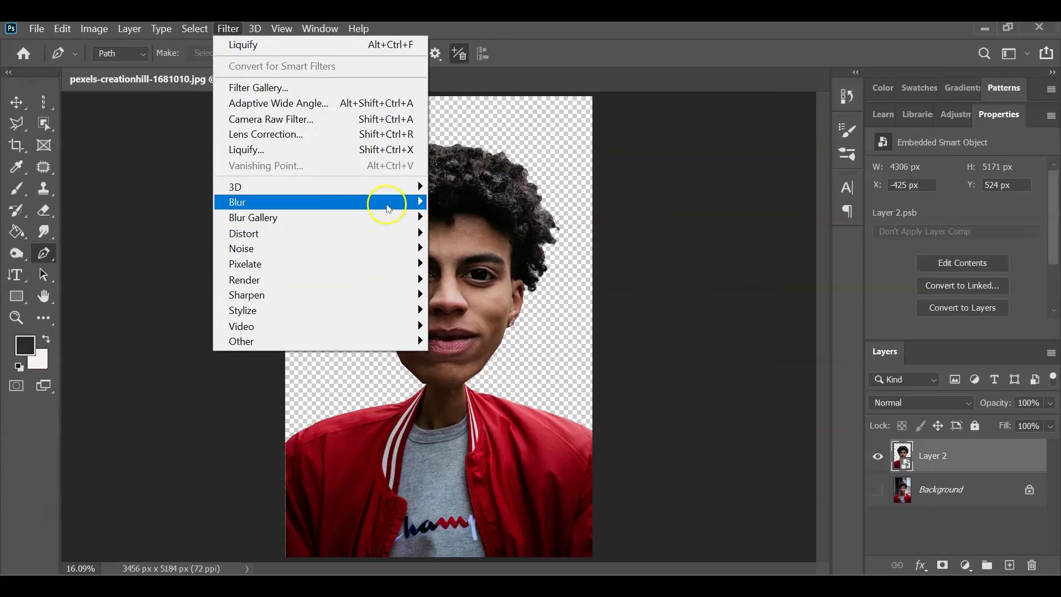
Step: Apply a Surface Blur smart filter to Layer 2 with Radius 20 px and Threshold 10 levels
mouse_move(382, 202)
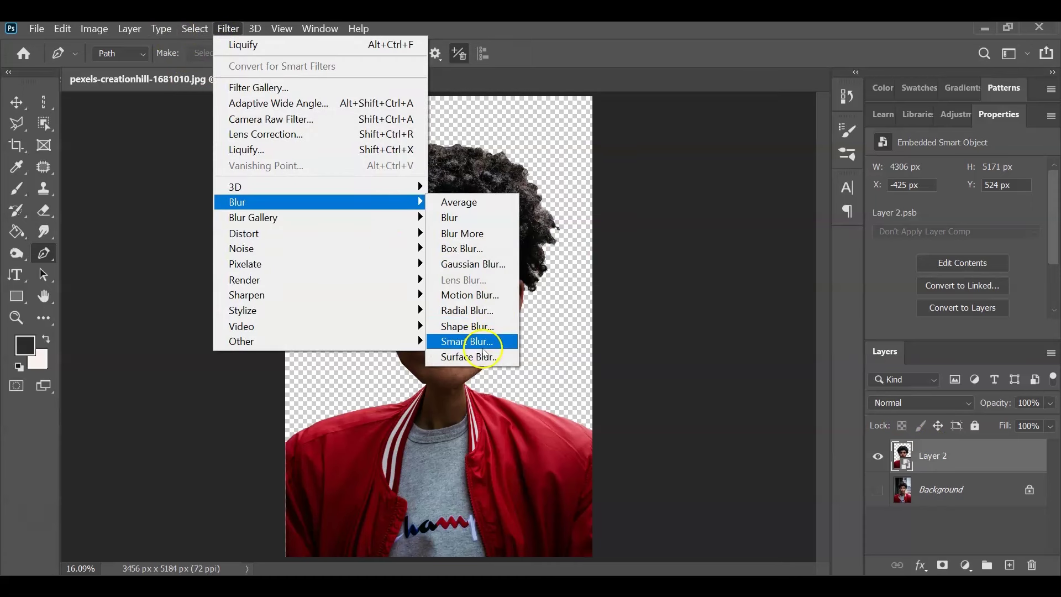
click(486, 357)
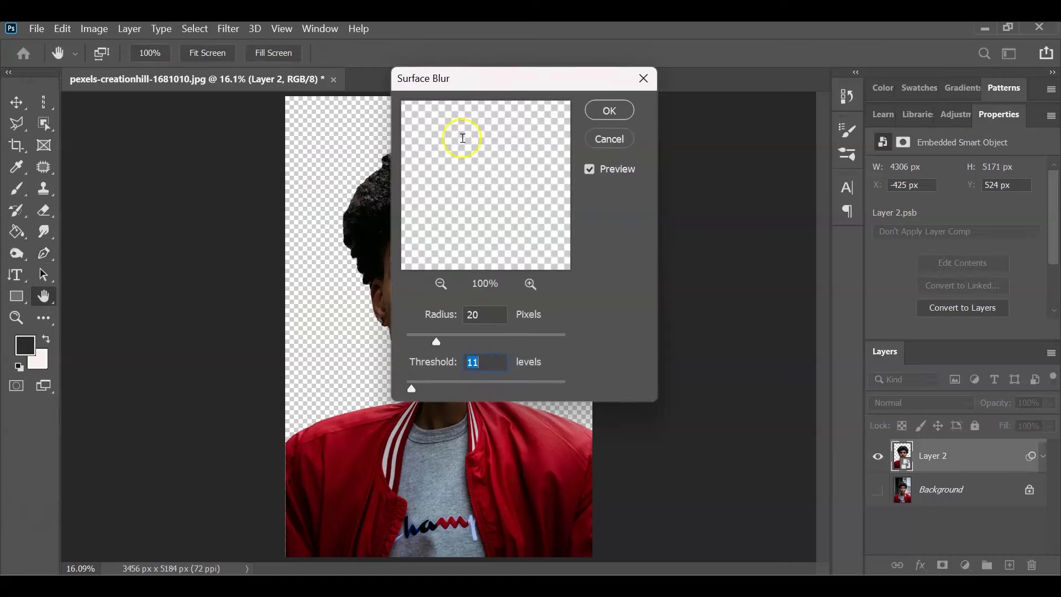
drag(492, 78, 713, 126)
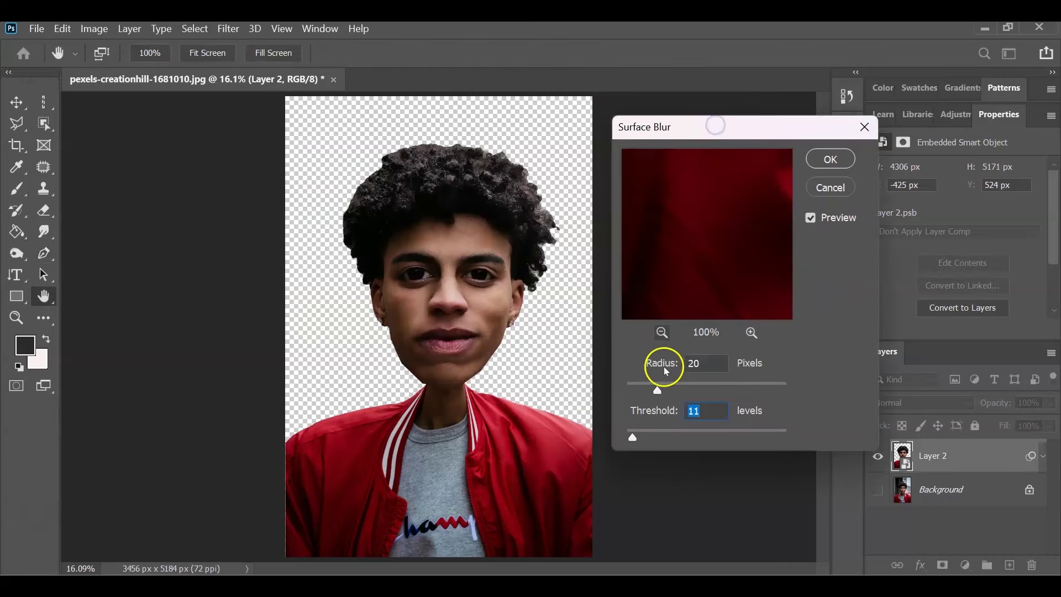
click(692, 411)
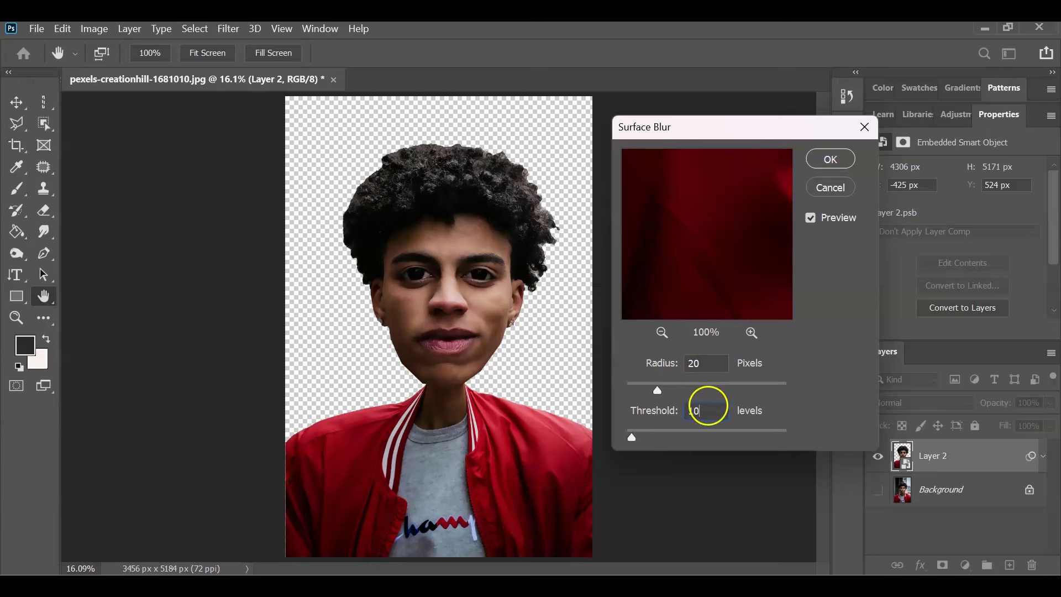
drag(705, 230, 678, 253)
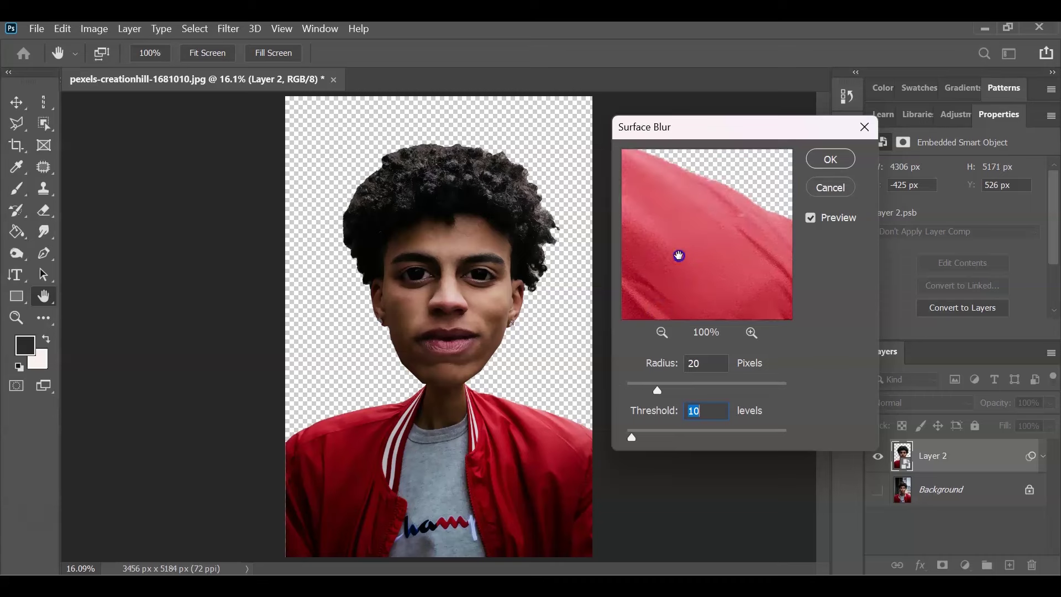
click(844, 169)
key(p)
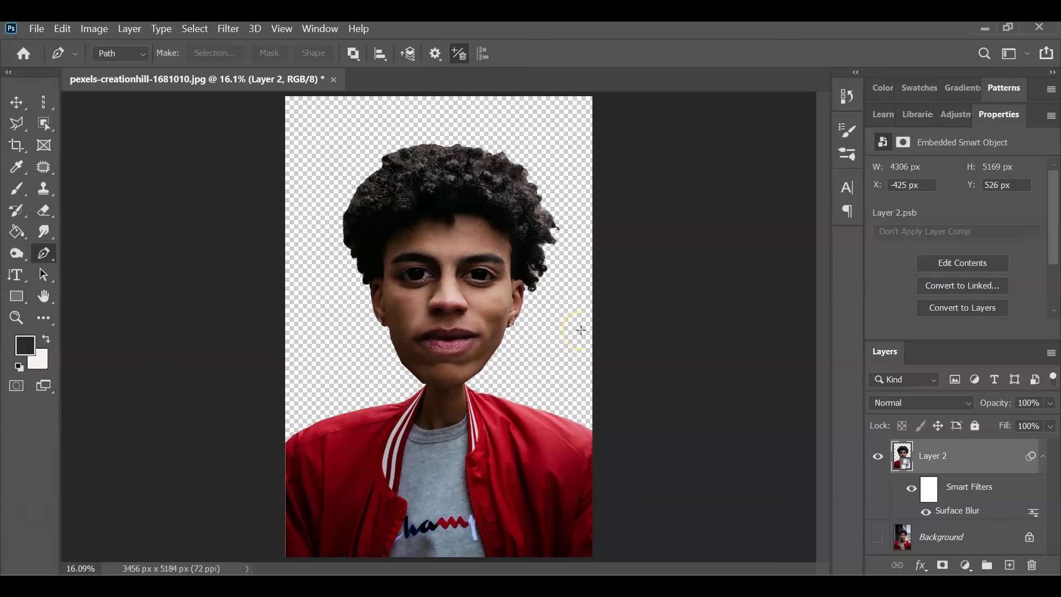
click(955, 465)
Step: Add an Oil Paint smart filter to Layer 2 with Stylization 6 and Cleanliness 8
click(235, 32)
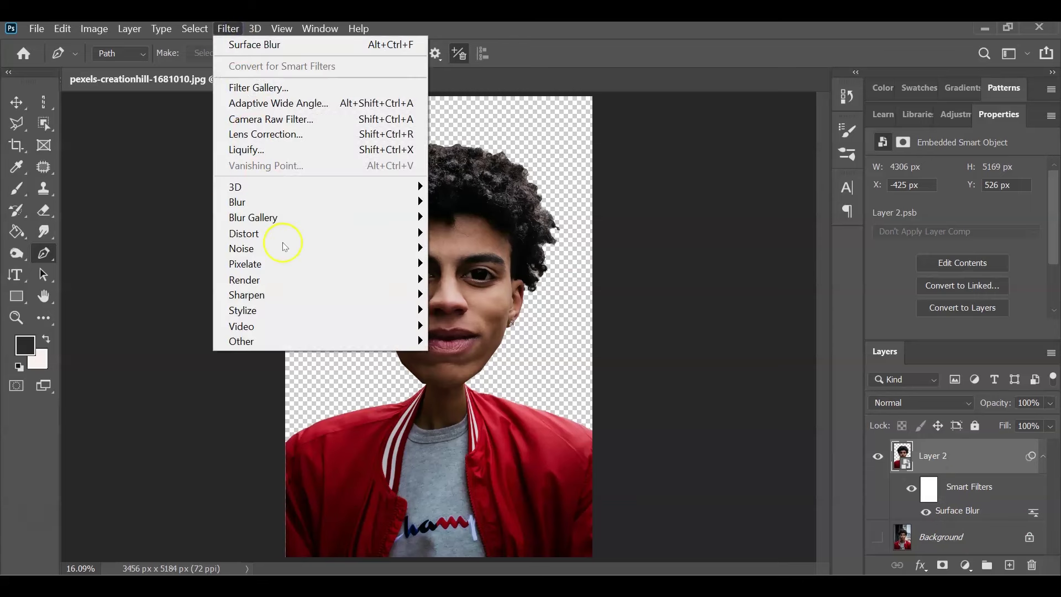
click(301, 311)
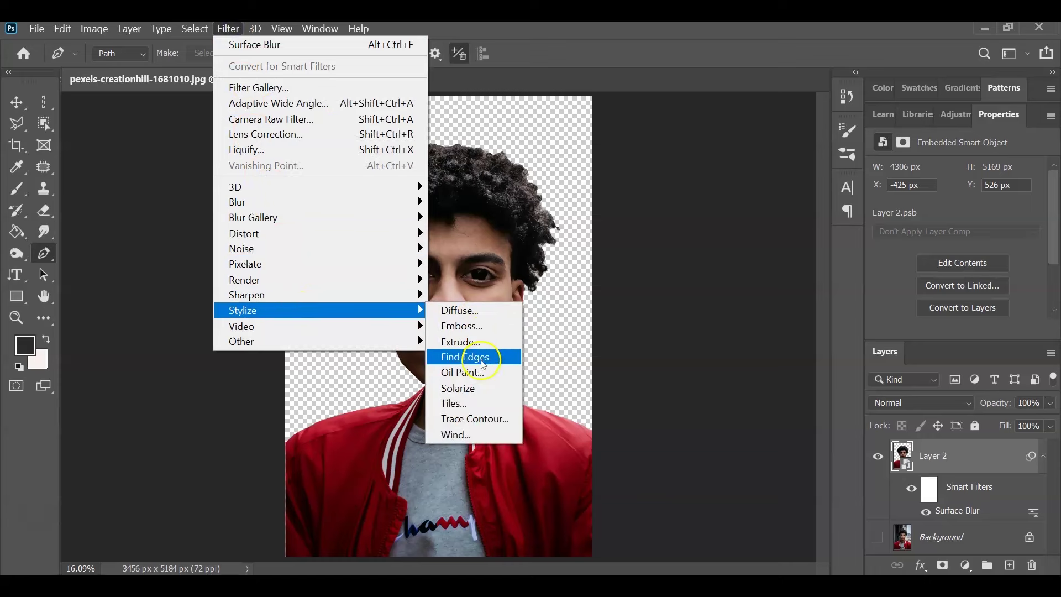
click(478, 373)
drag(490, 41, 740, 46)
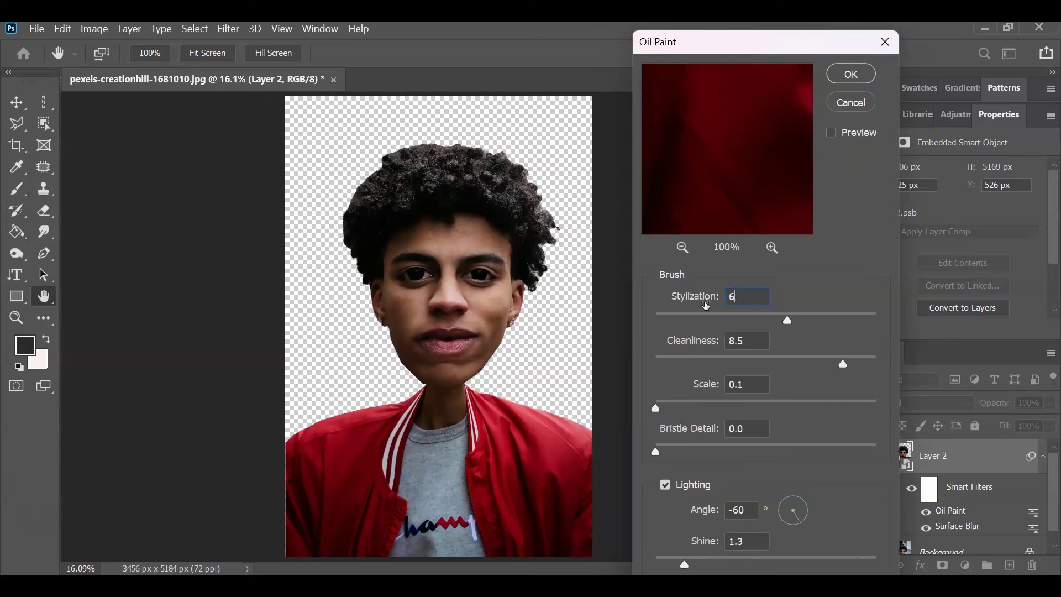
text(6)
click(684, 247)
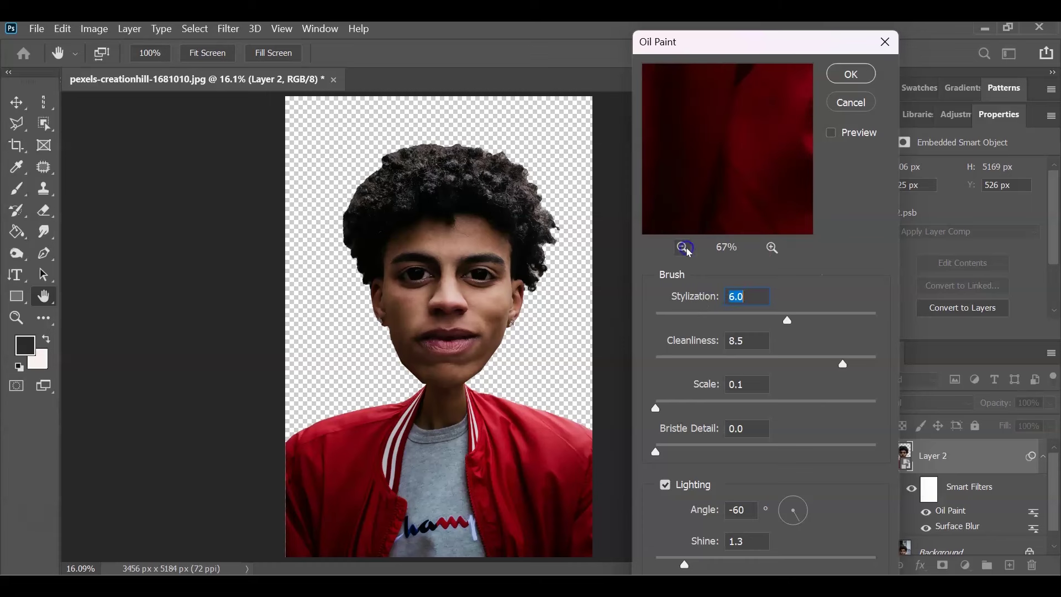
click(684, 247)
click(683, 247)
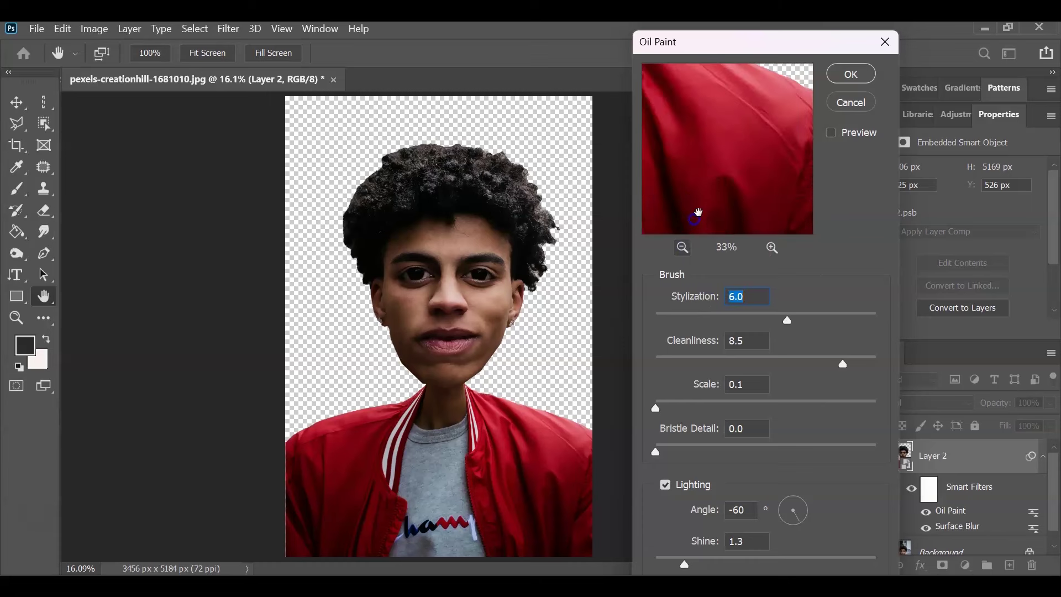
mouse_move(723, 175)
mouse_down()
mouse_move(741, 147)
mouse_move(741, 182)
mouse_move(817, 95)
mouse_move(774, 144)
mouse_up()
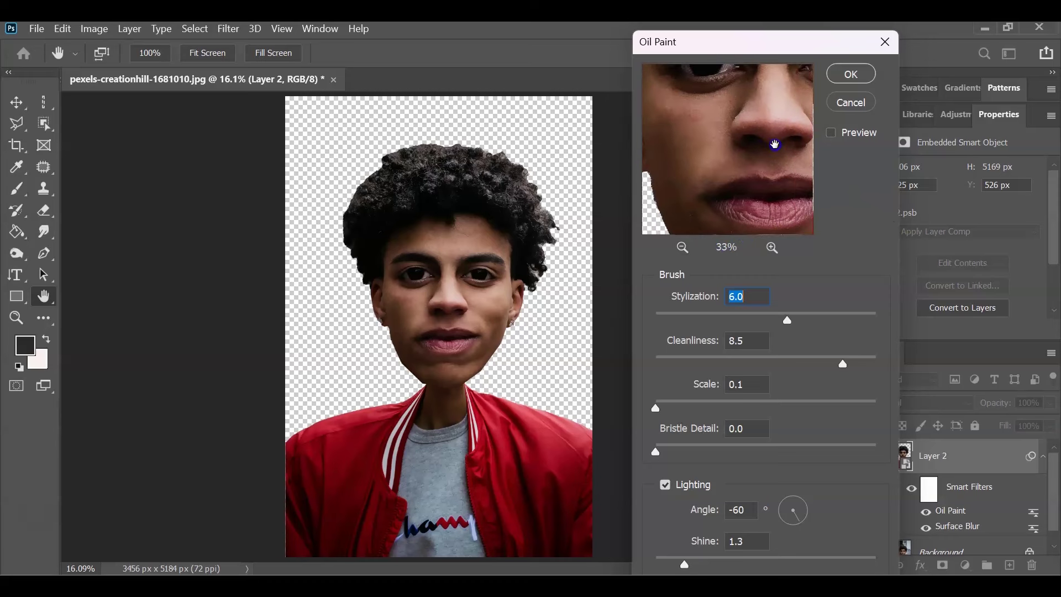
click(754, 345)
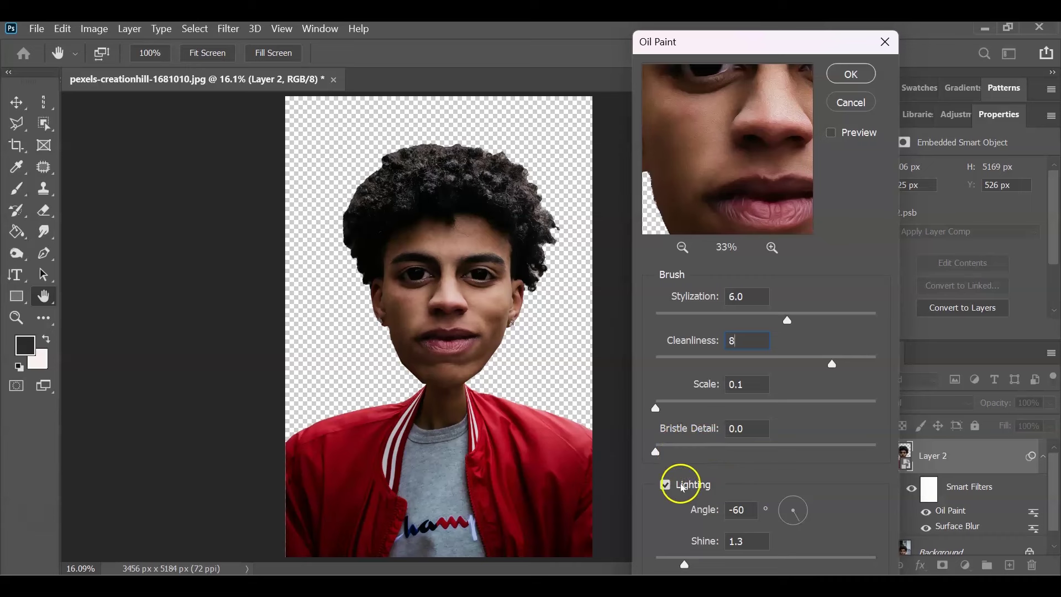
drag(749, 125, 695, 194)
click(850, 74)
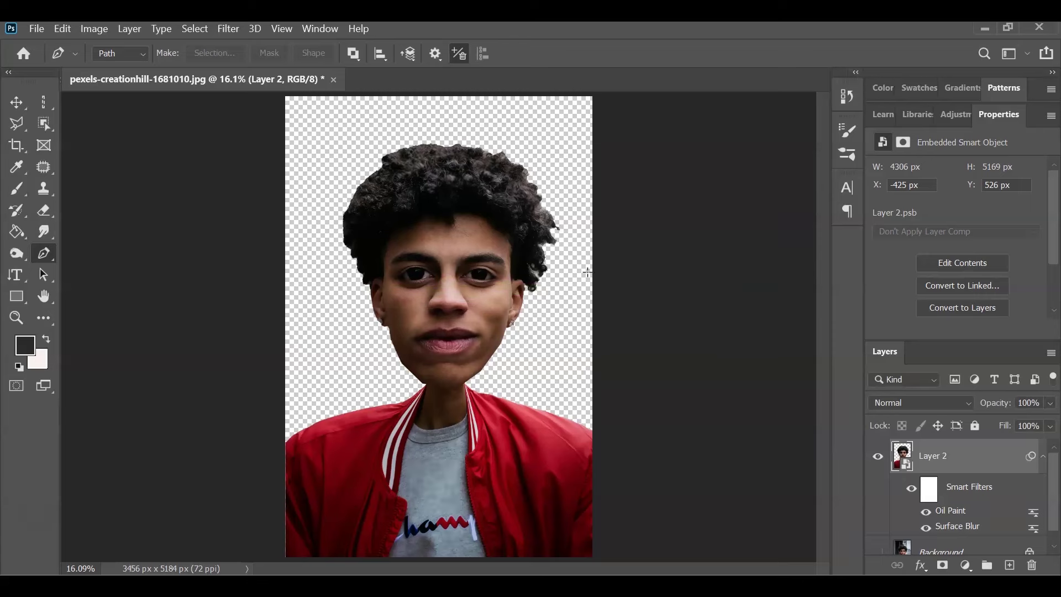
Step: Duplicate Layer 2 with its smart filters as Layer 2 copy and select the copy
click(969, 460)
key(ctrl+j)
click(954, 506)
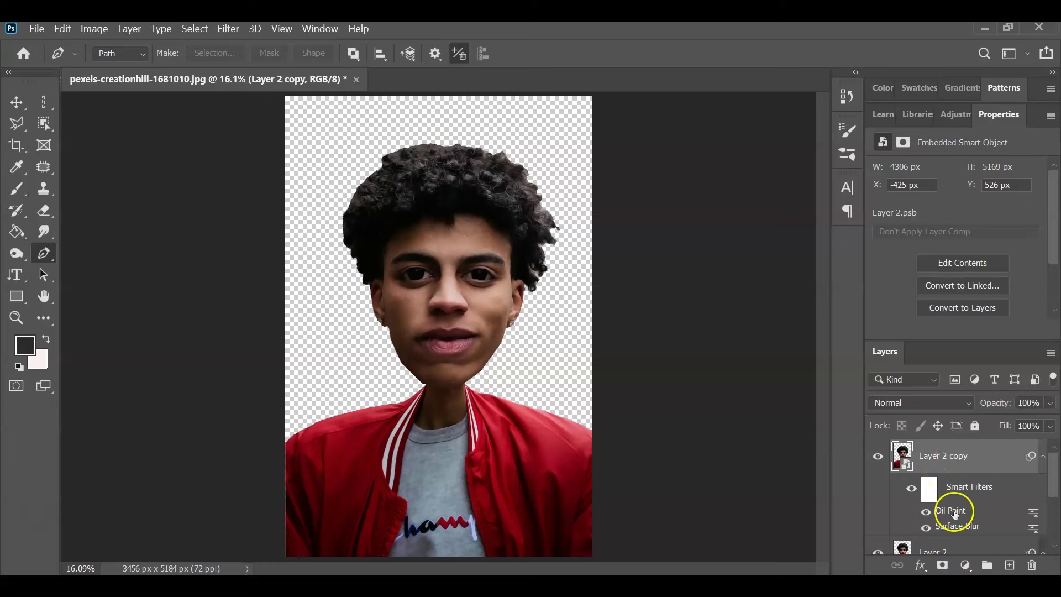
click(954, 466)
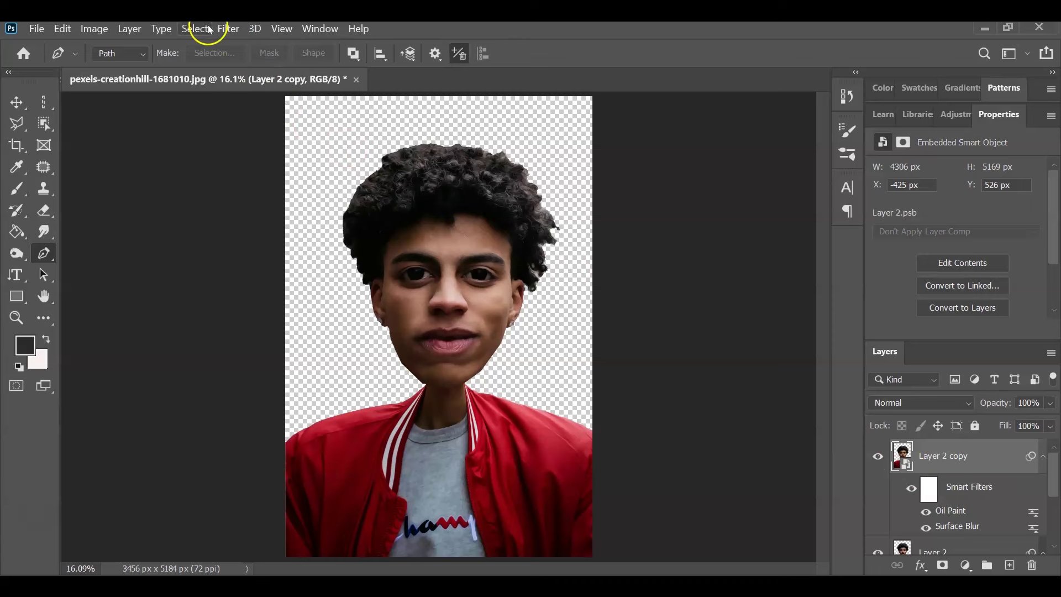
click(226, 29)
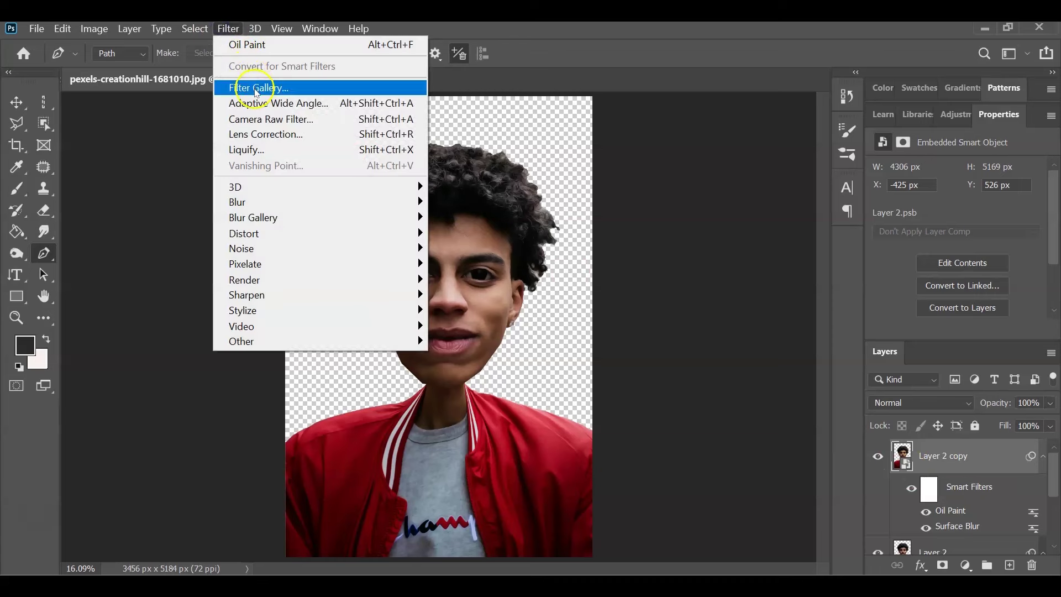
Step: Apply Filter Gallery Poster Edges to Layer 2 copy: Edge Thickness 6, Intensity 2, Posterization 1
click(254, 89)
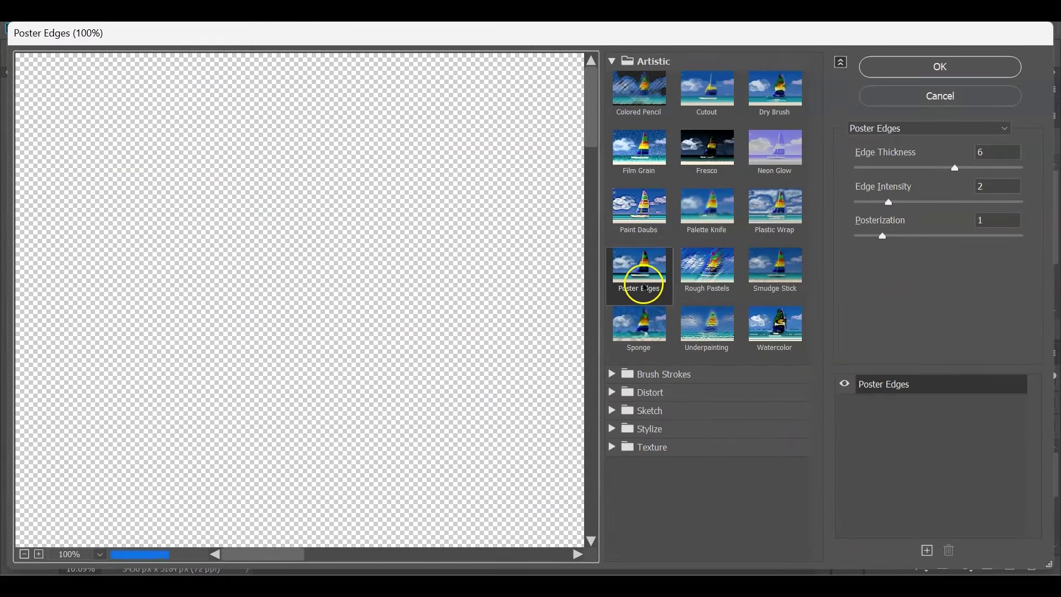
click(615, 64)
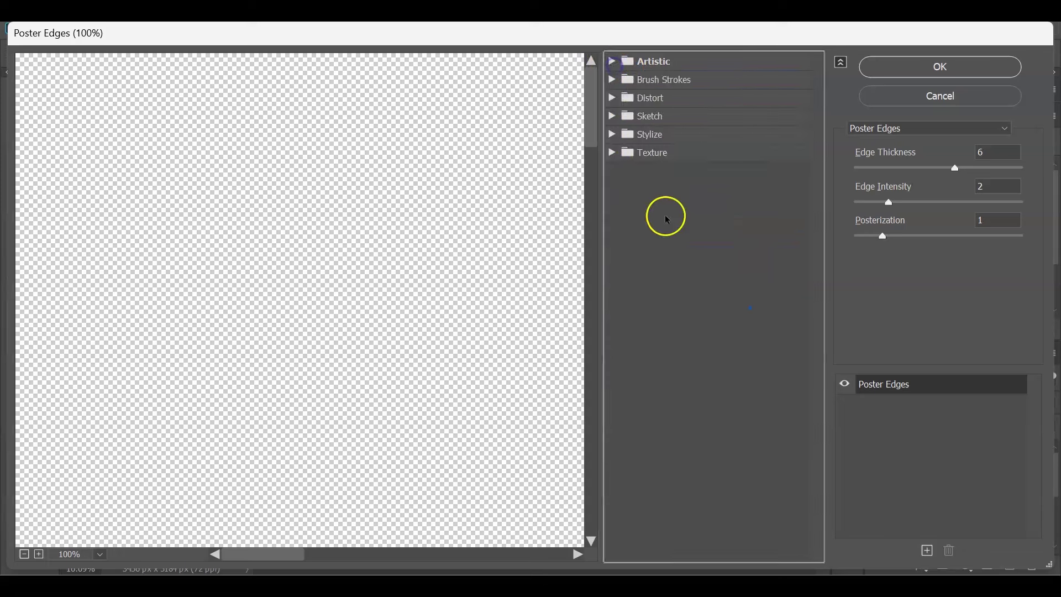
click(613, 62)
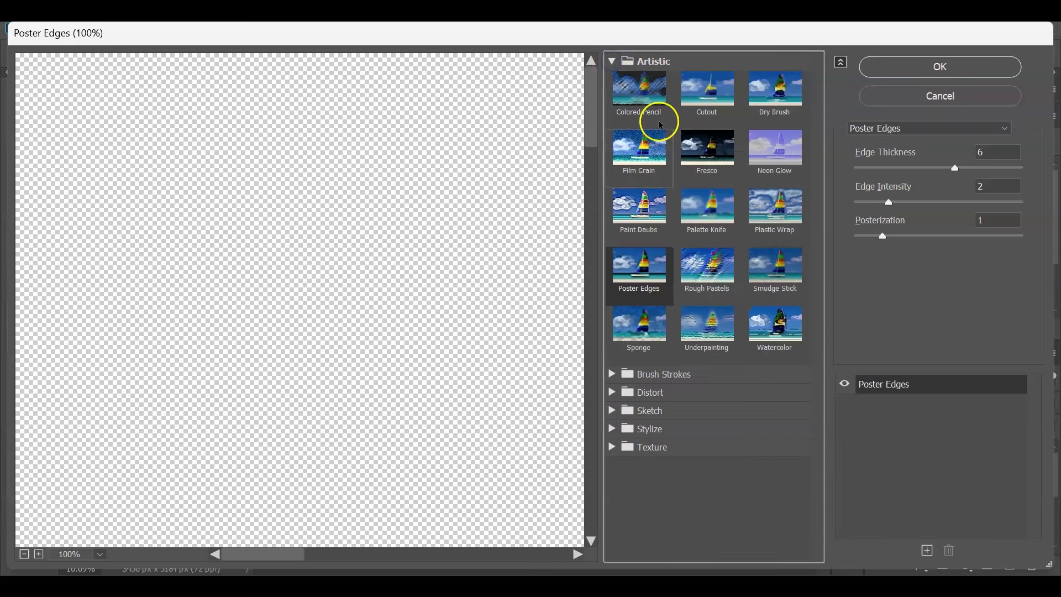
click(620, 282)
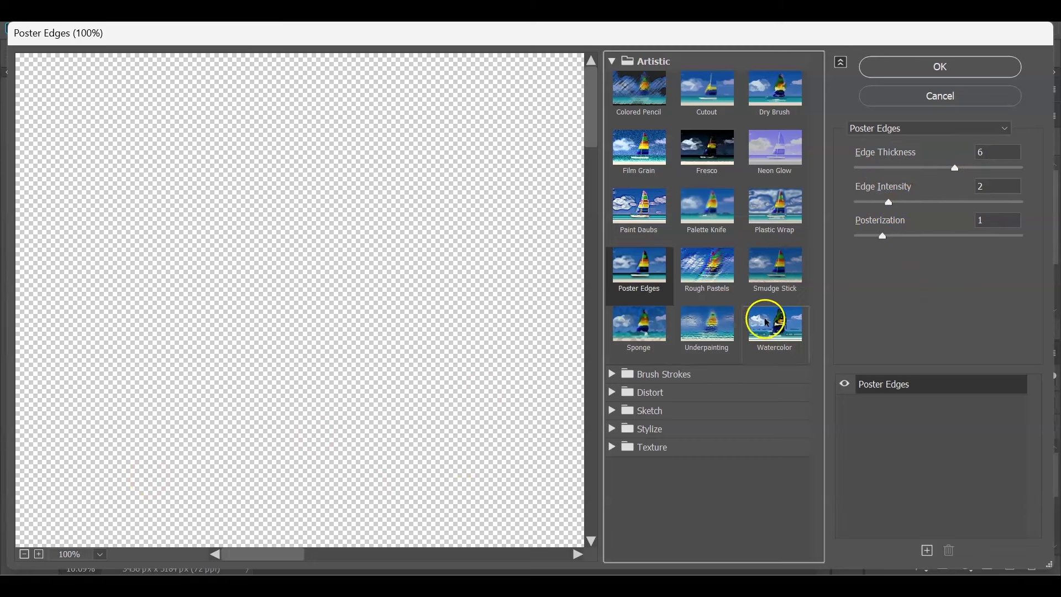
click(22, 555)
click(22, 555)
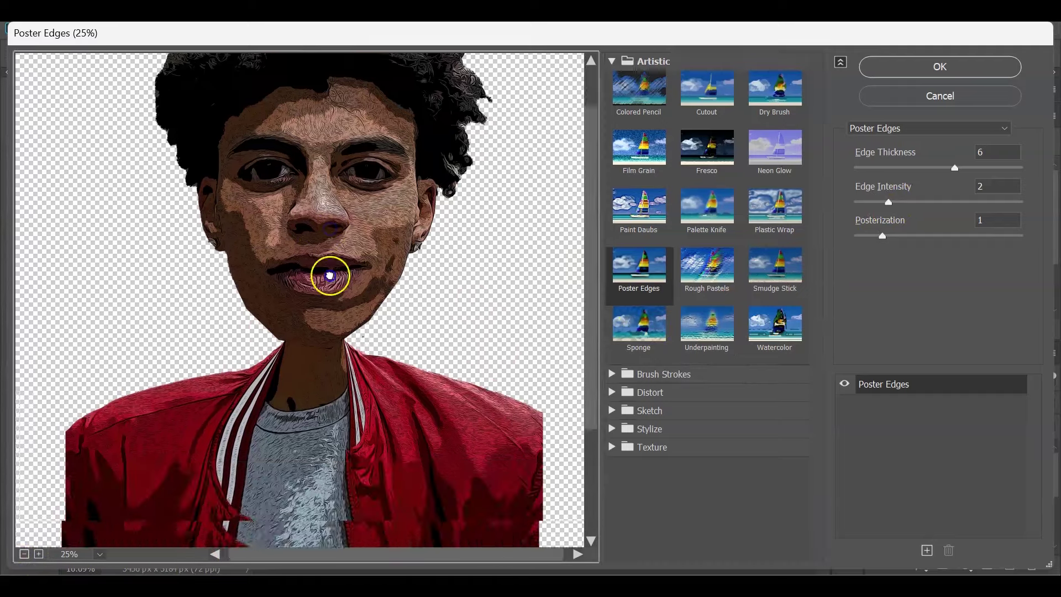
drag(330, 275, 323, 326)
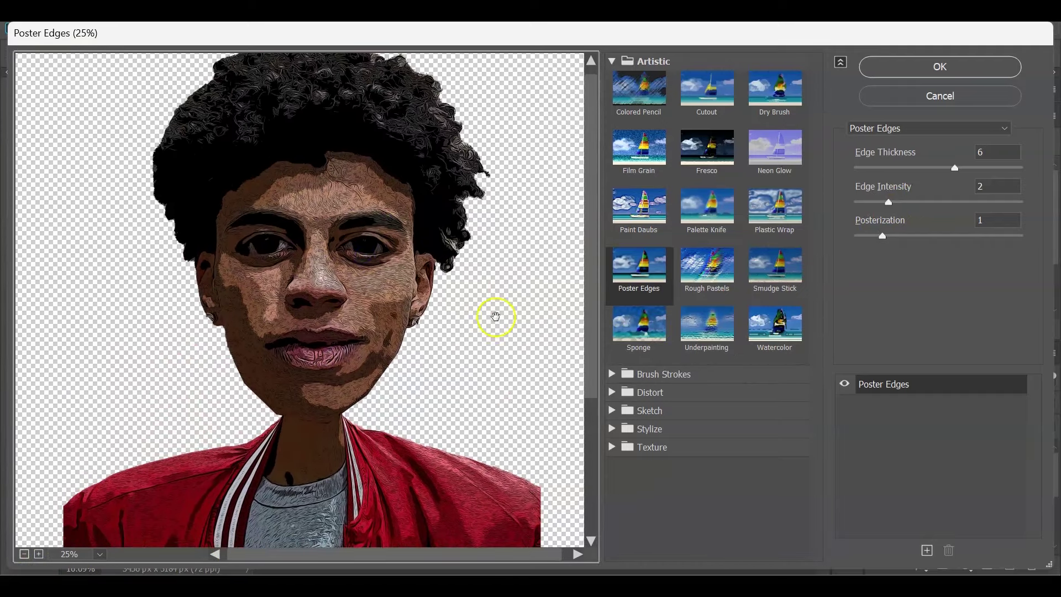
click(944, 67)
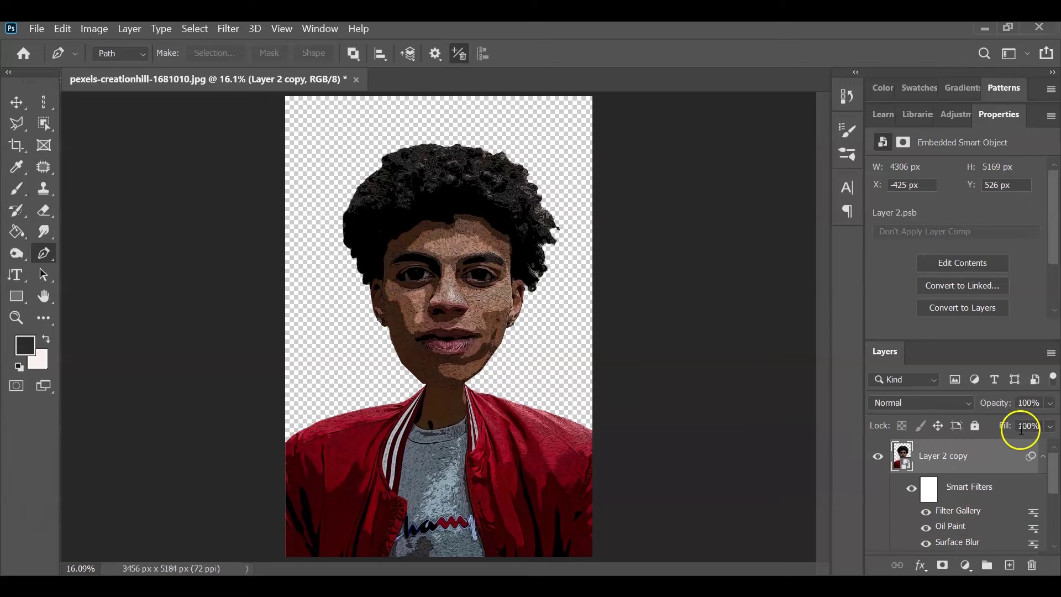
Step: Lower Layer 2 copy's Fill to 36%
click(1049, 426)
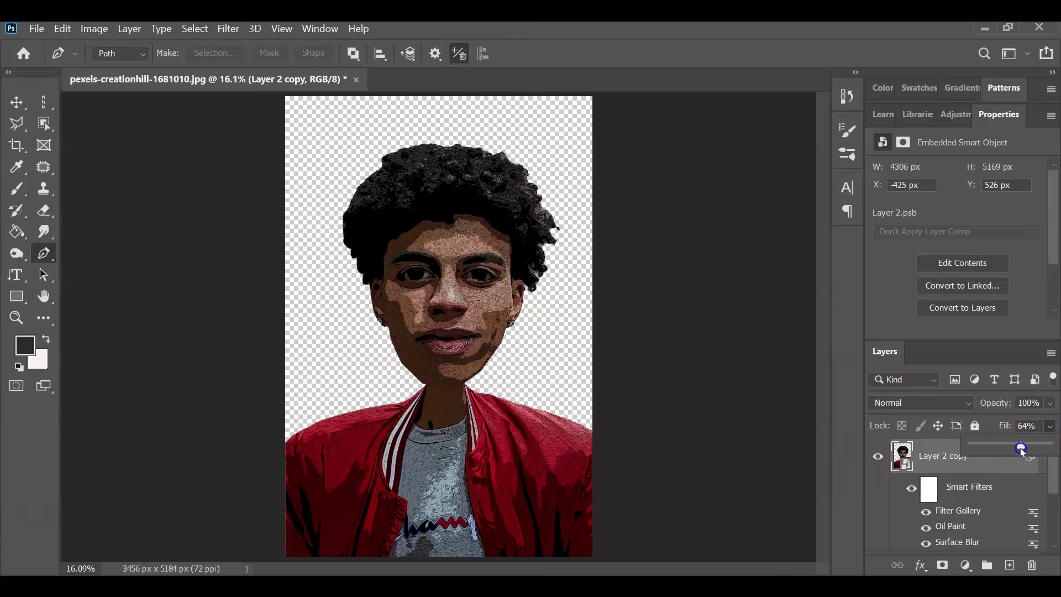
drag(1021, 450, 1018, 450)
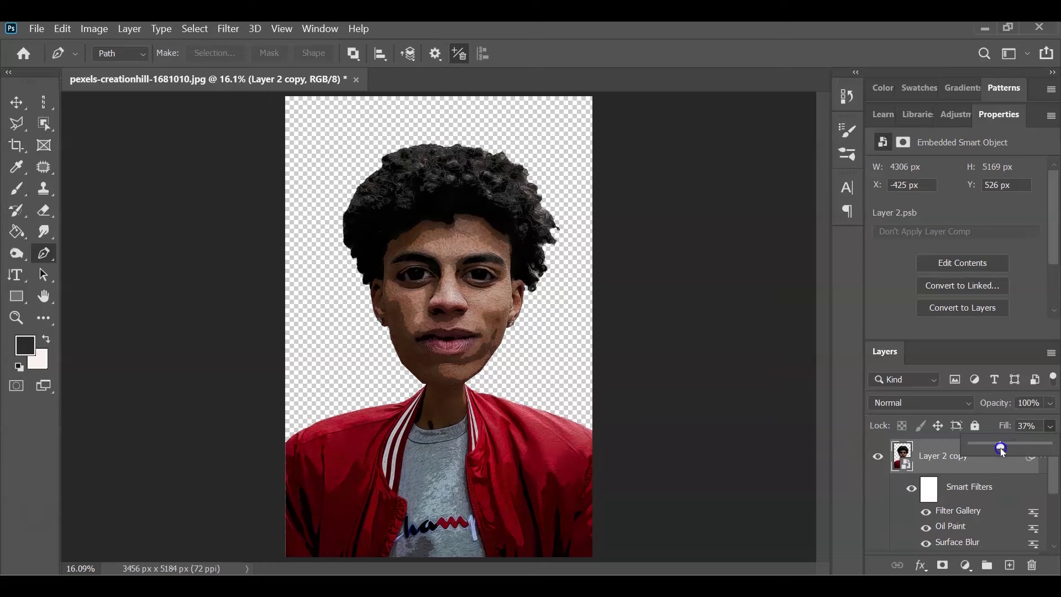
click(928, 454)
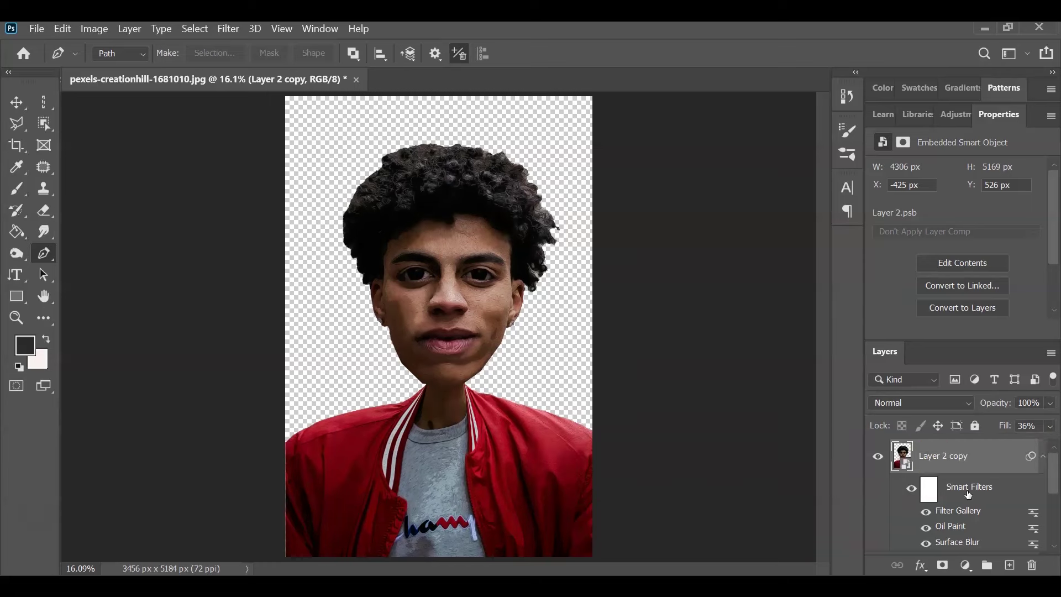
Step: Add Layer 2 to the selection alongside Layer 2 copy
scroll(973, 480, down, 3)
scroll(973, 479, up, 3)
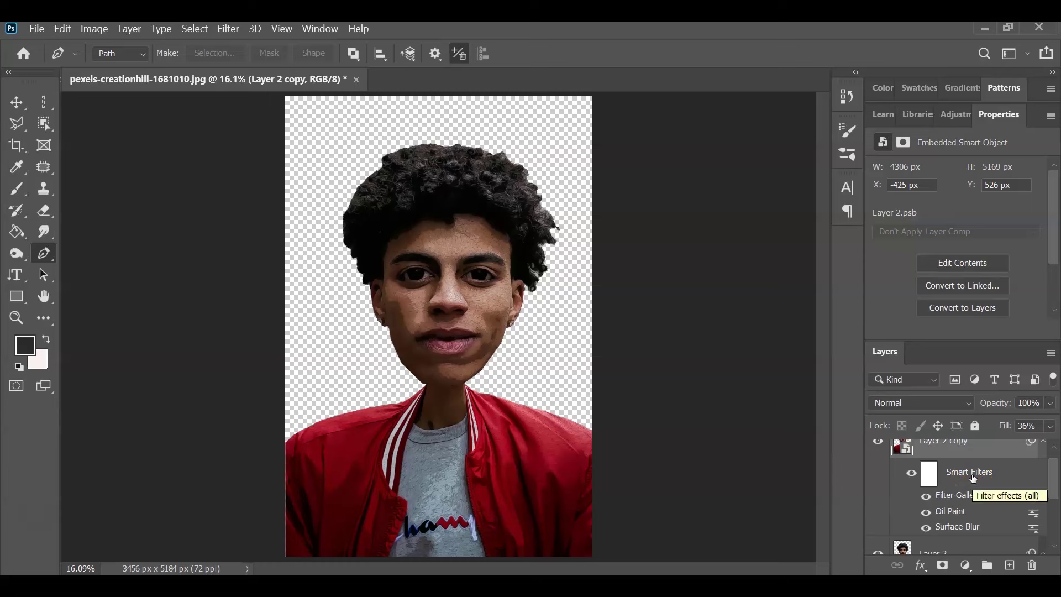
scroll(968, 465, down, 3)
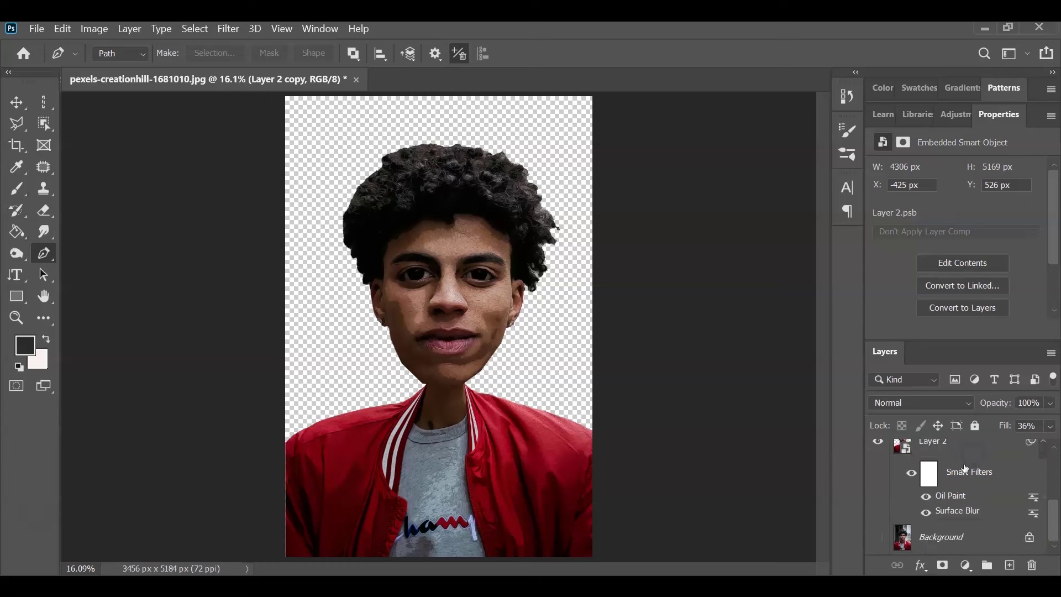
scroll(964, 469, up, 1)
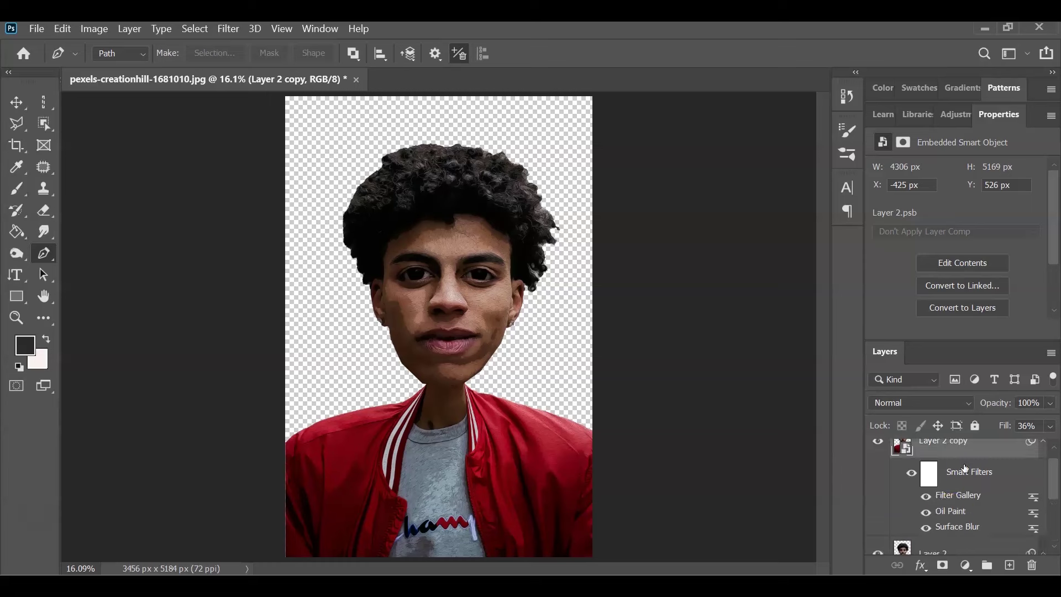
scroll(948, 545, down, 1)
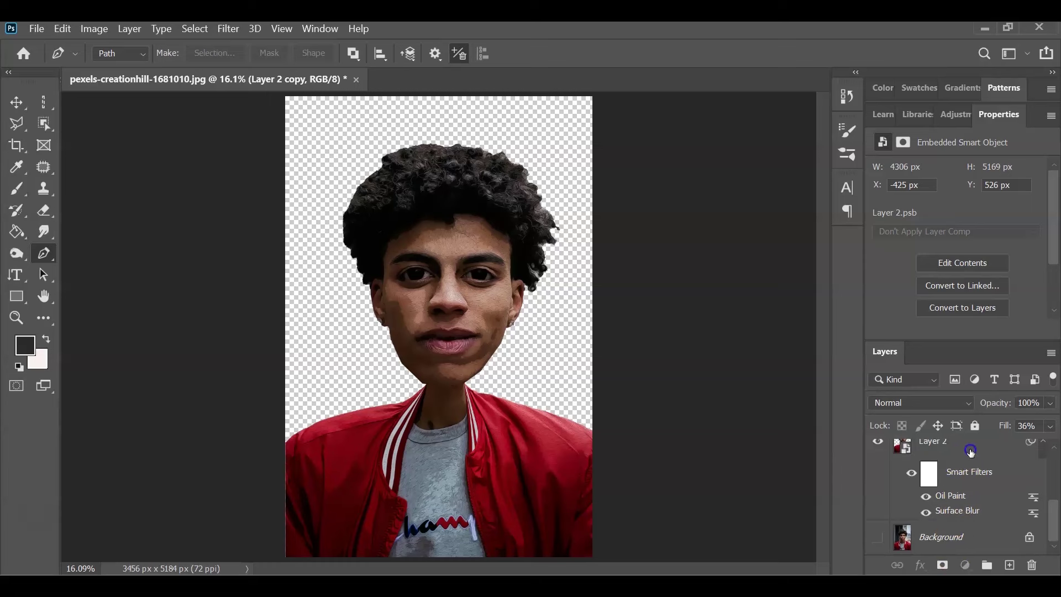
shift+click(969, 445)
scroll(973, 492, up, 1)
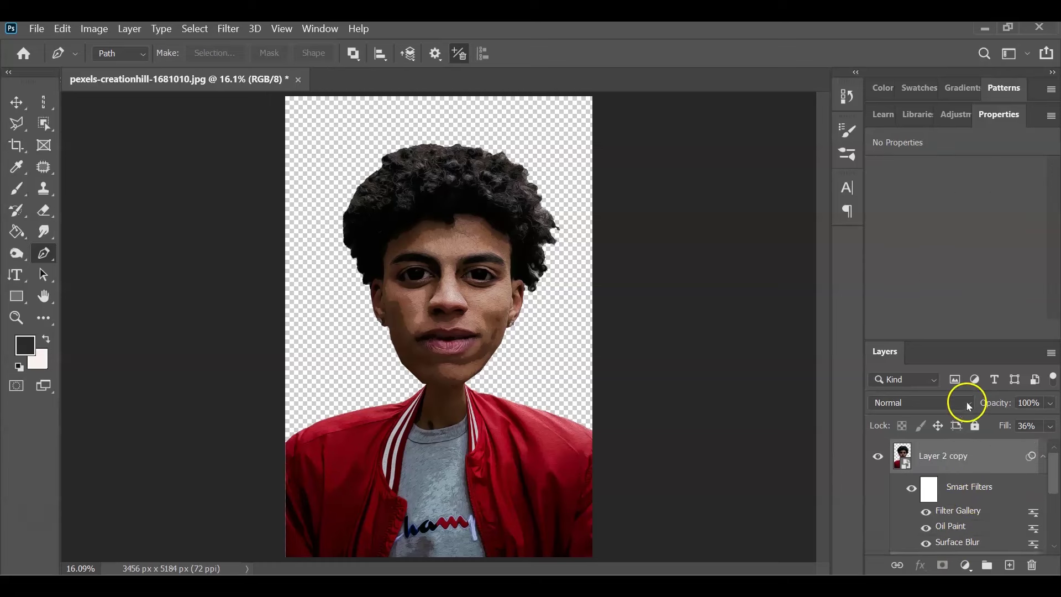
Step: Convert the selected Layer 2 and Layer 2 copy into one embedded smart object
right_click(960, 457)
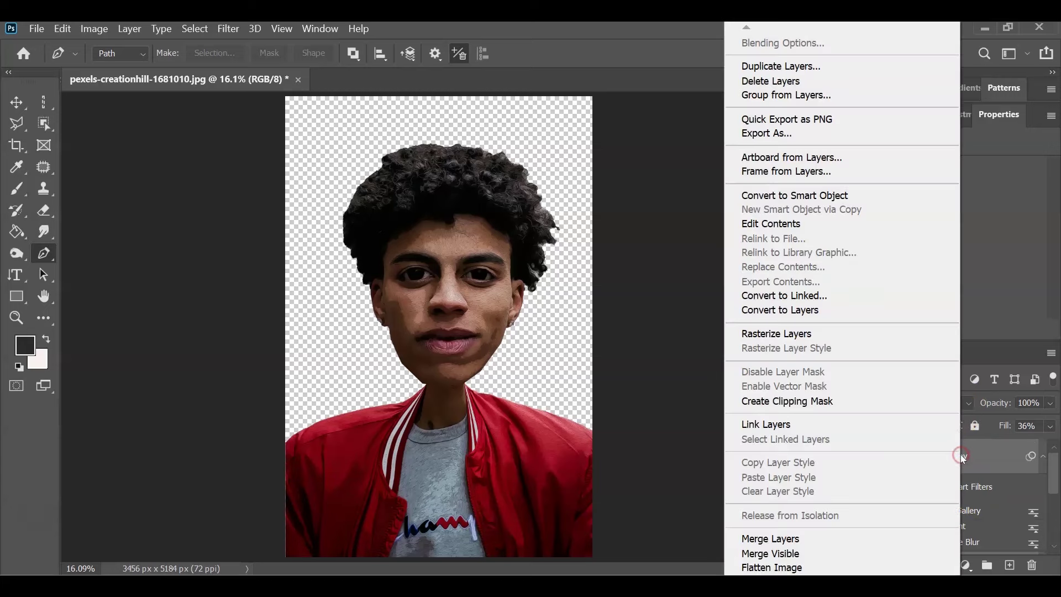
click(759, 194)
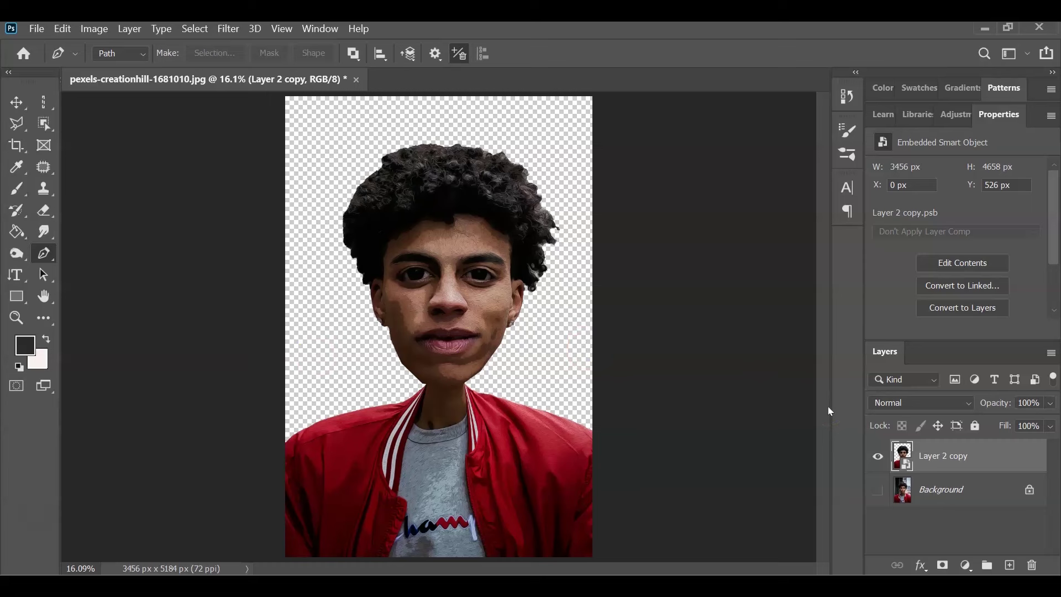
click(971, 455)
click(226, 31)
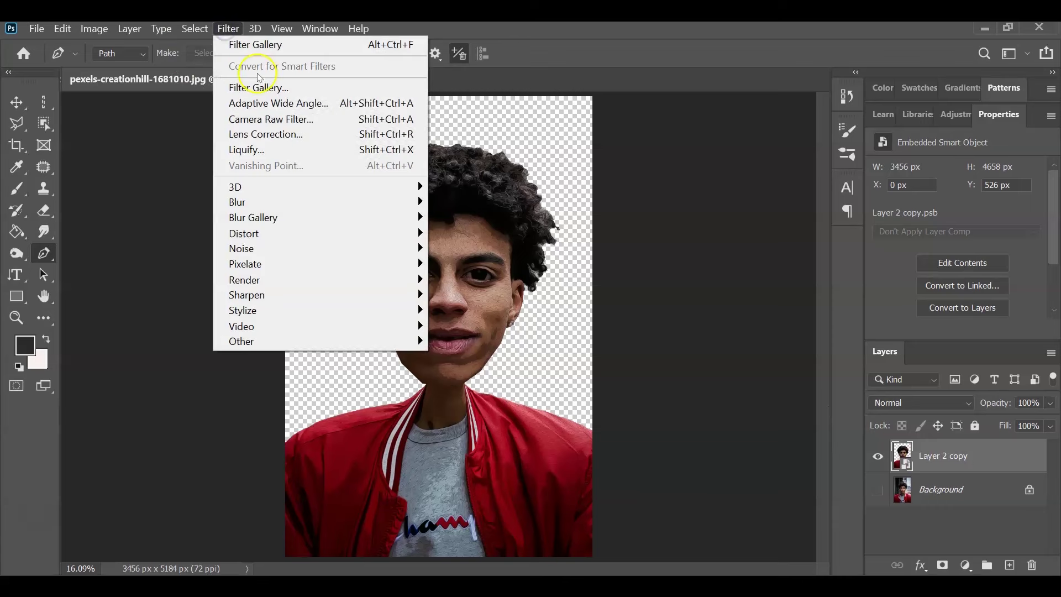
Step: In the Camera Raw Filter, set Temperature +25, Exposure +0.40, Contrast +40, Highlights +10, Shadows -16
click(269, 104)
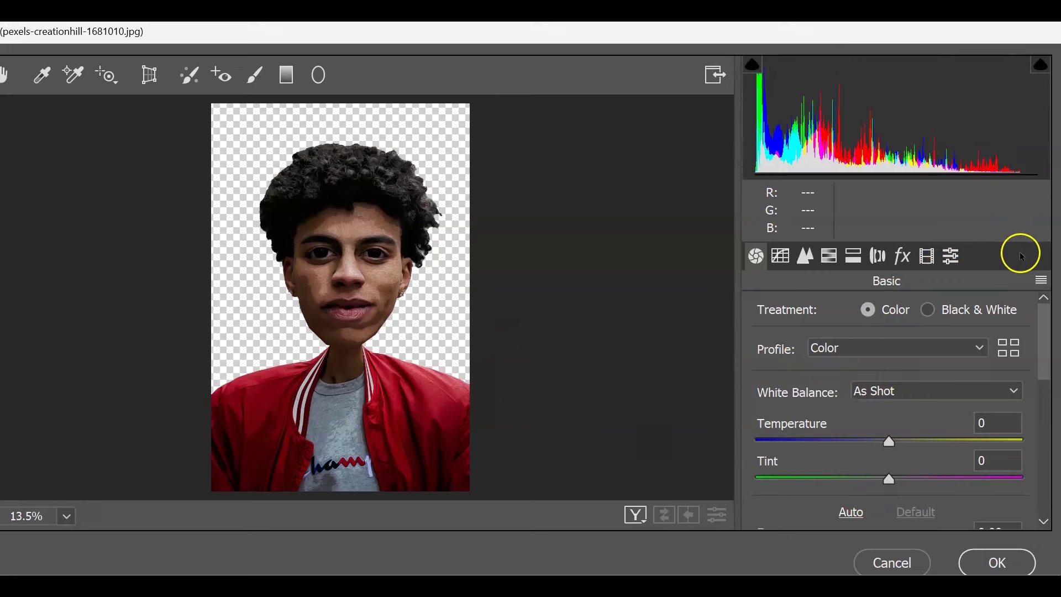
scroll(884, 380, down, 2)
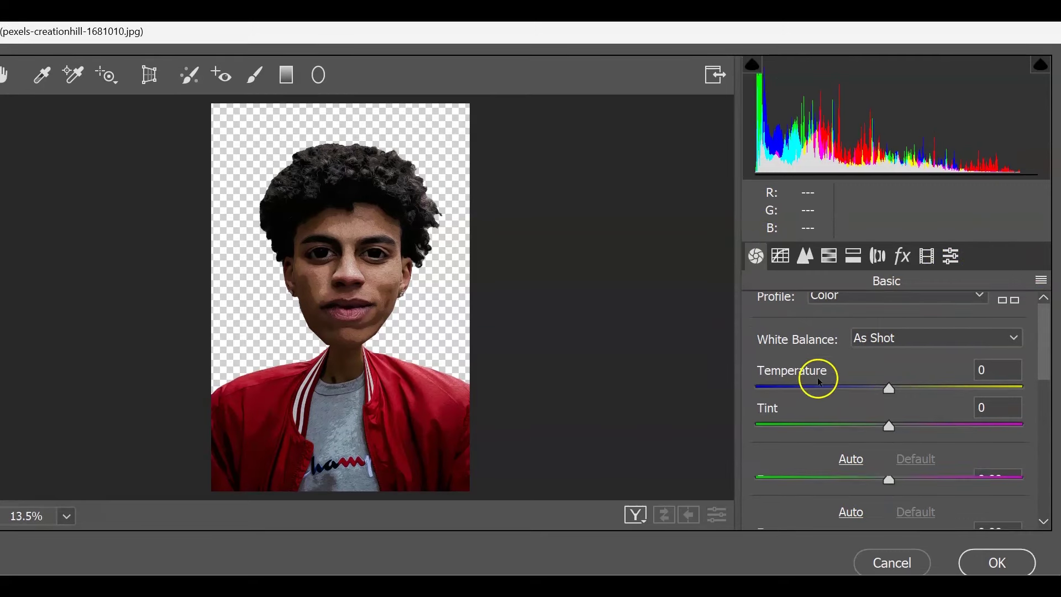
drag(889, 388, 927, 389)
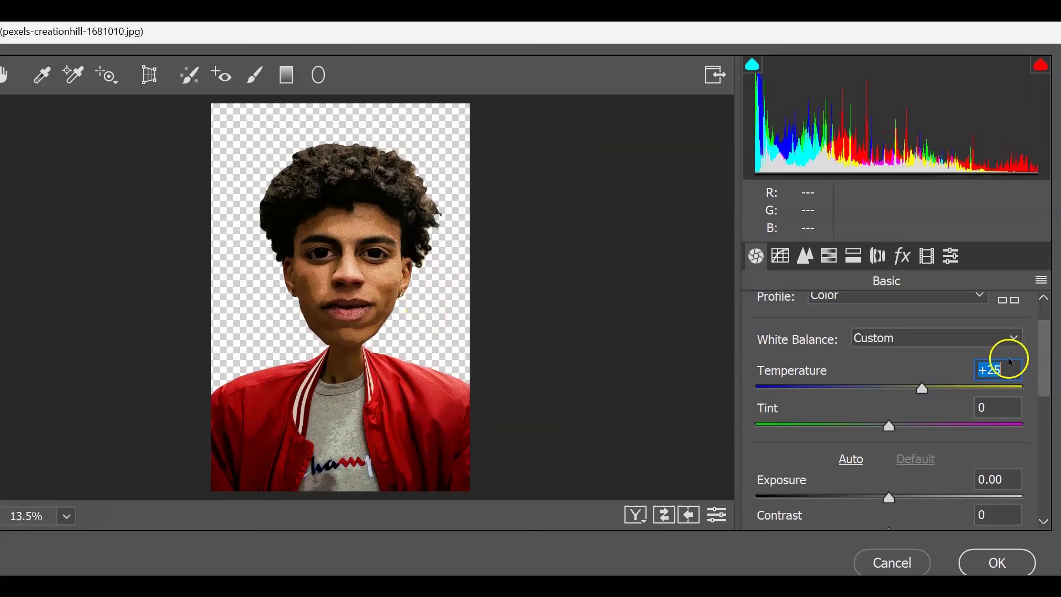
drag(1043, 350, 1045, 380)
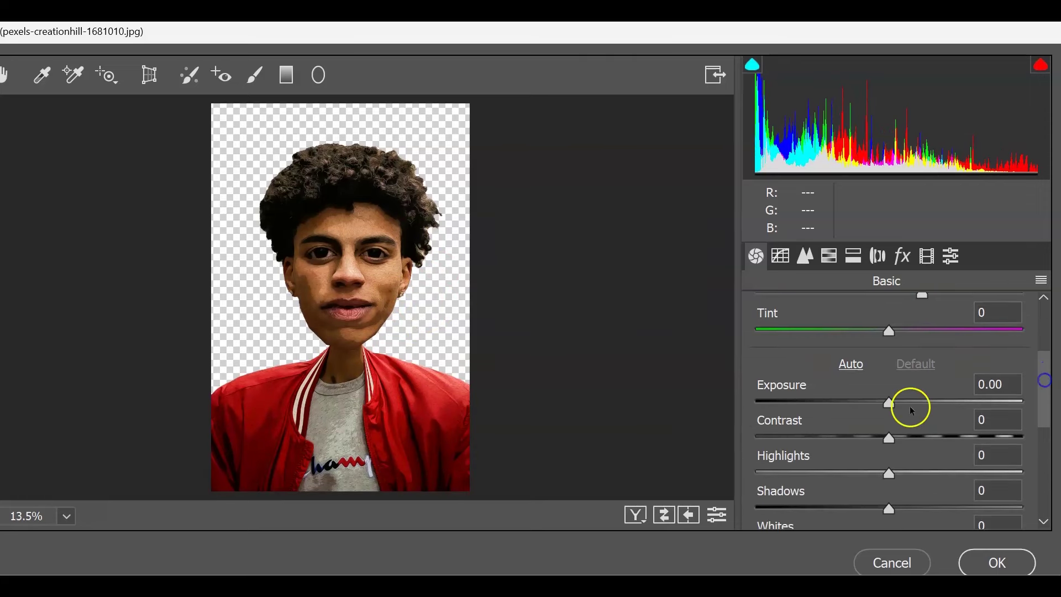
drag(887, 405, 900, 405)
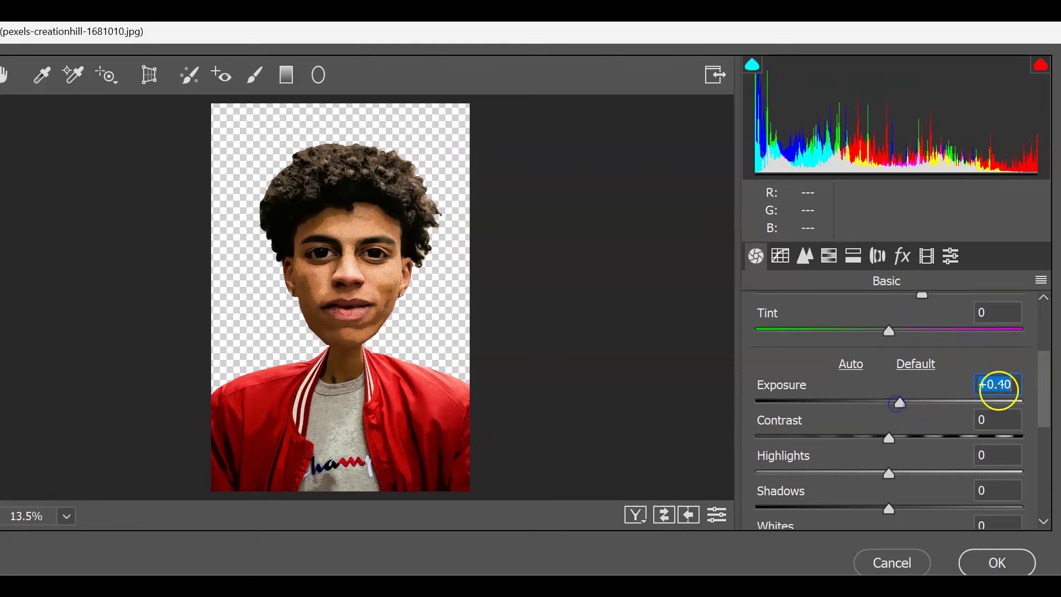
scroll(1043, 384, down, 1)
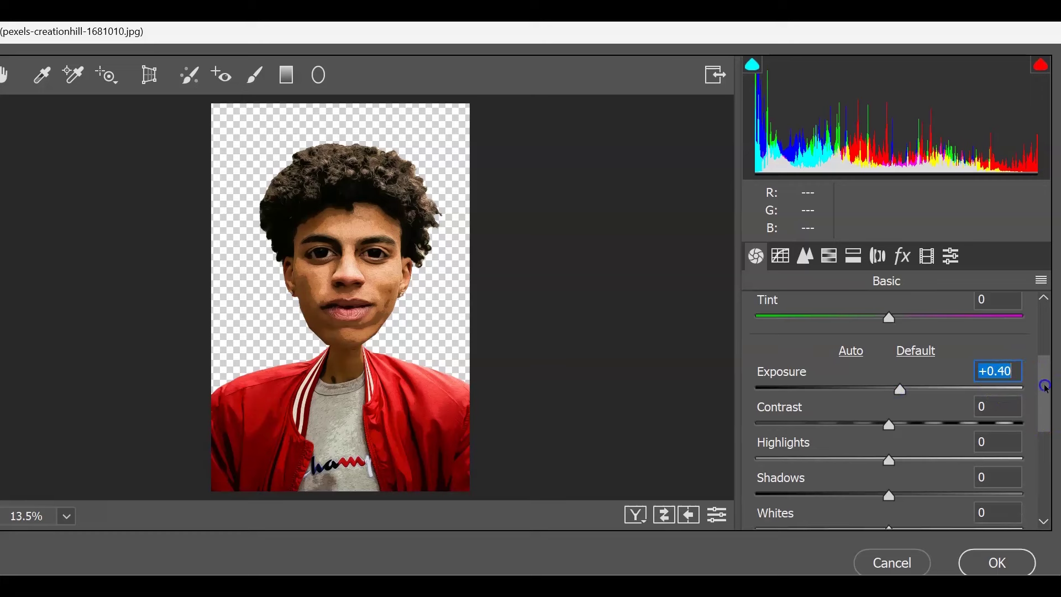
drag(890, 426, 869, 443)
scroll(958, 405, down, 4)
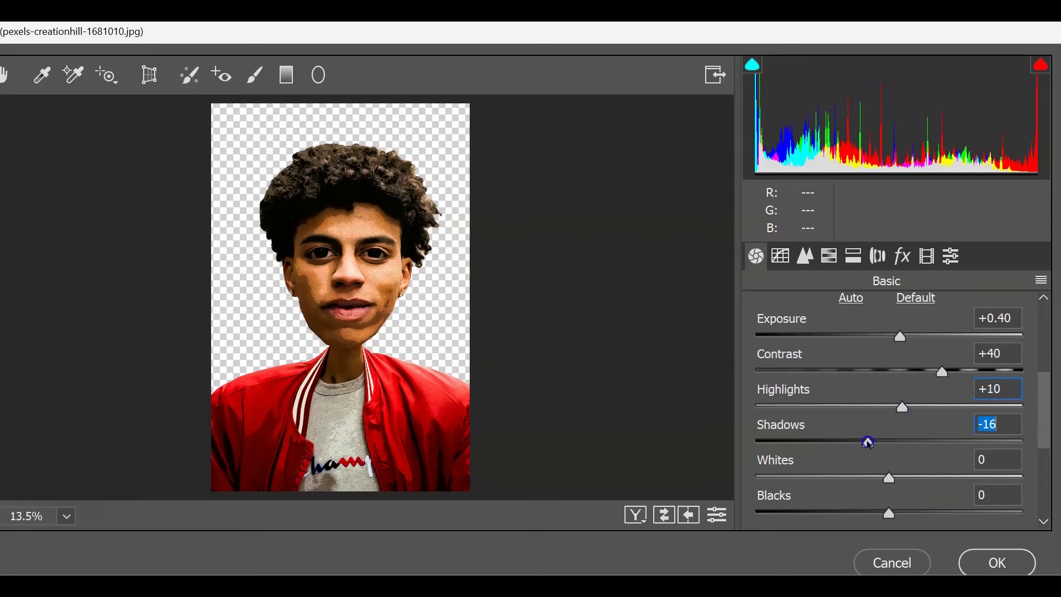
Step: Finish Camera Raw with Whites -10, Blacks -15, Texture +20, Clarity +10, Vibrance -10, Saturation +26
scroll(926, 462, down, 2)
drag(889, 423, 875, 424)
drag(888, 460, 869, 460)
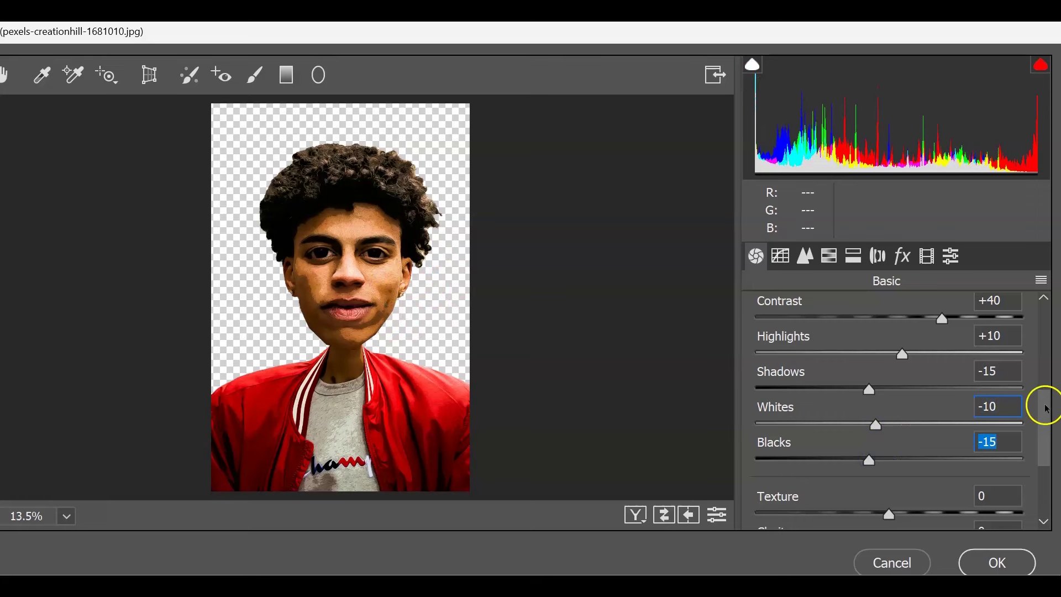
drag(1046, 407, 1044, 445)
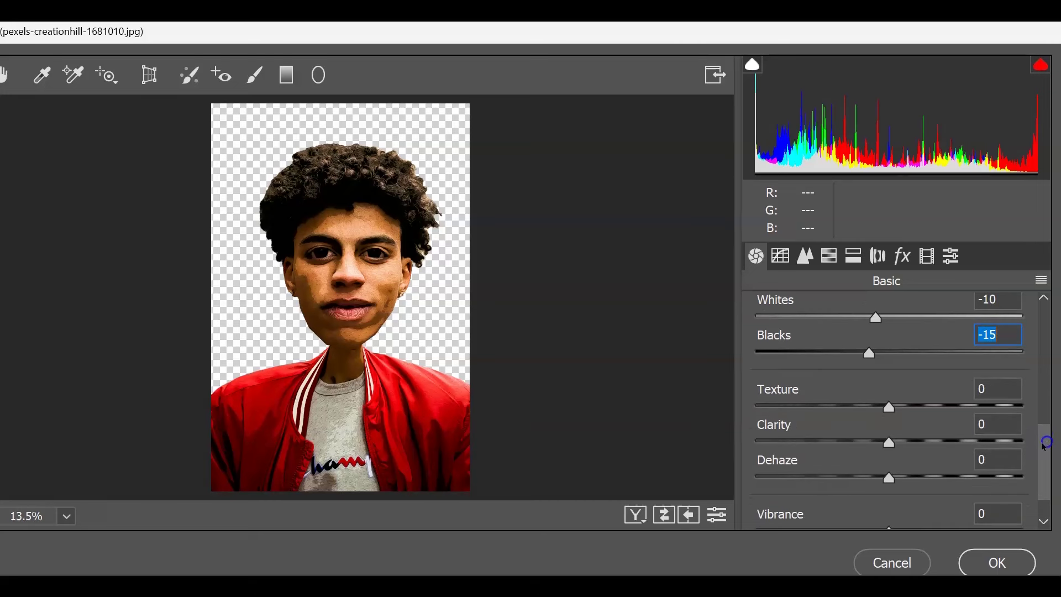
drag(890, 408, 918, 408)
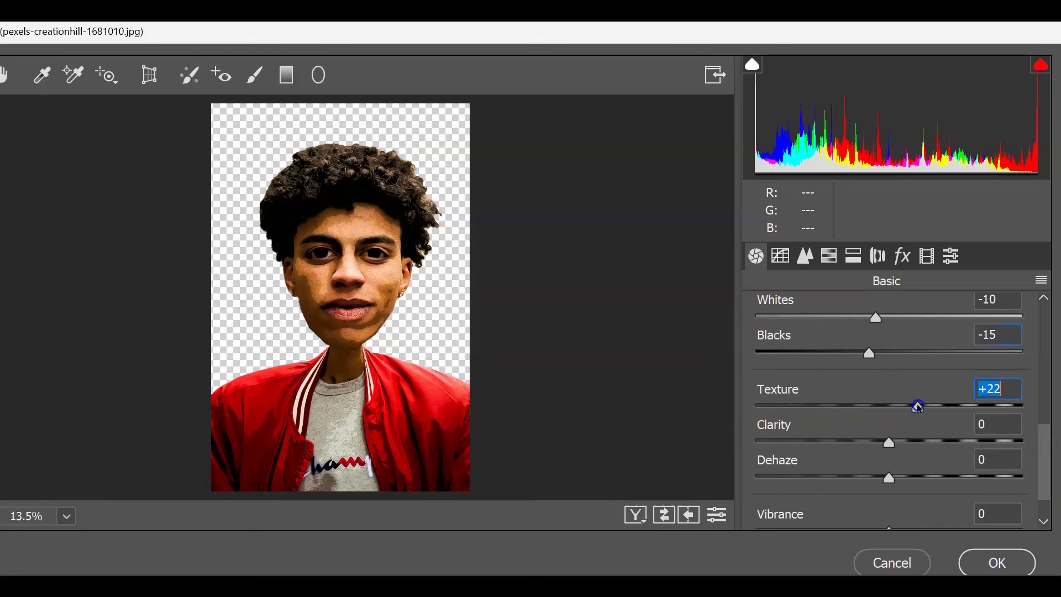
drag(890, 442, 908, 444)
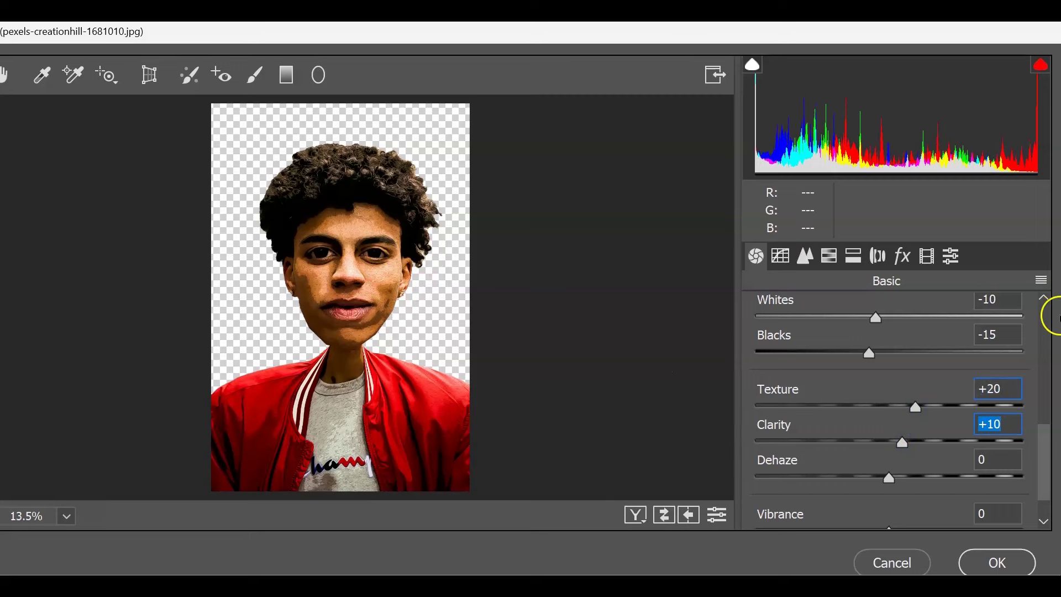
drag(1045, 426, 1046, 455)
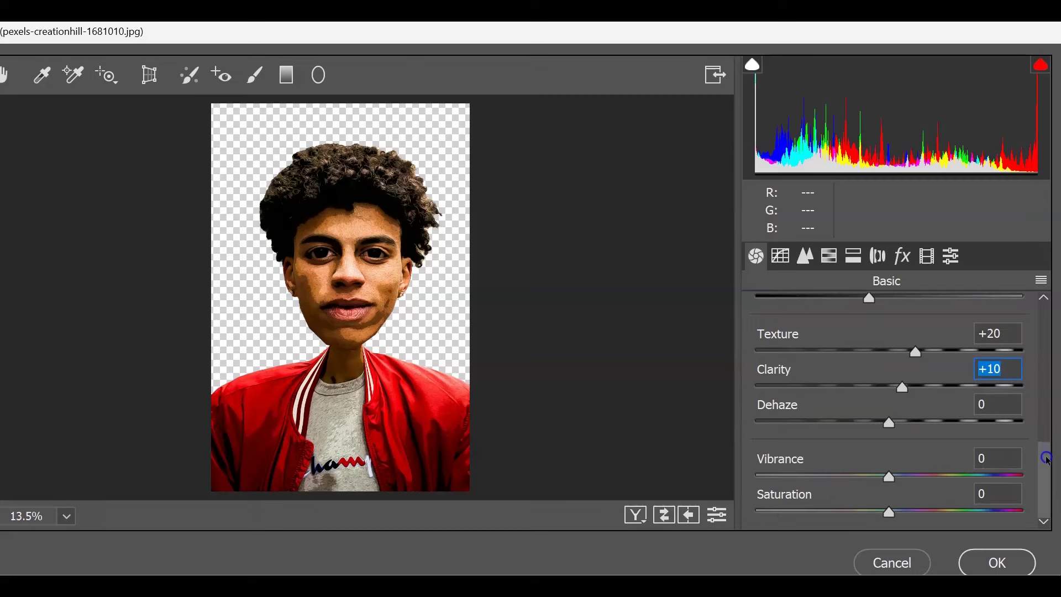
drag(892, 513, 927, 514)
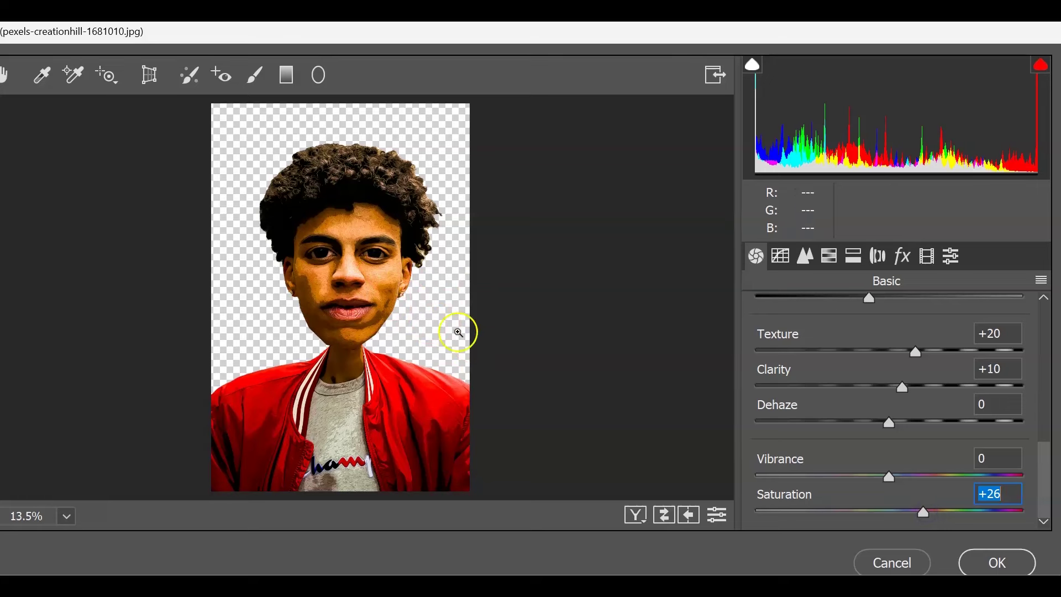
drag(893, 478, 880, 481)
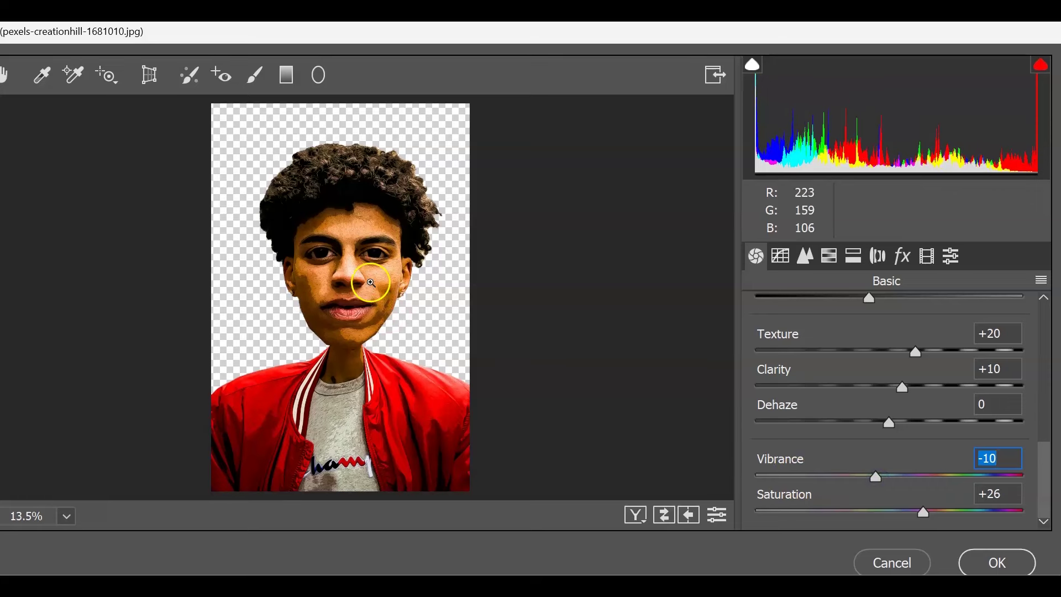
click(539, 381)
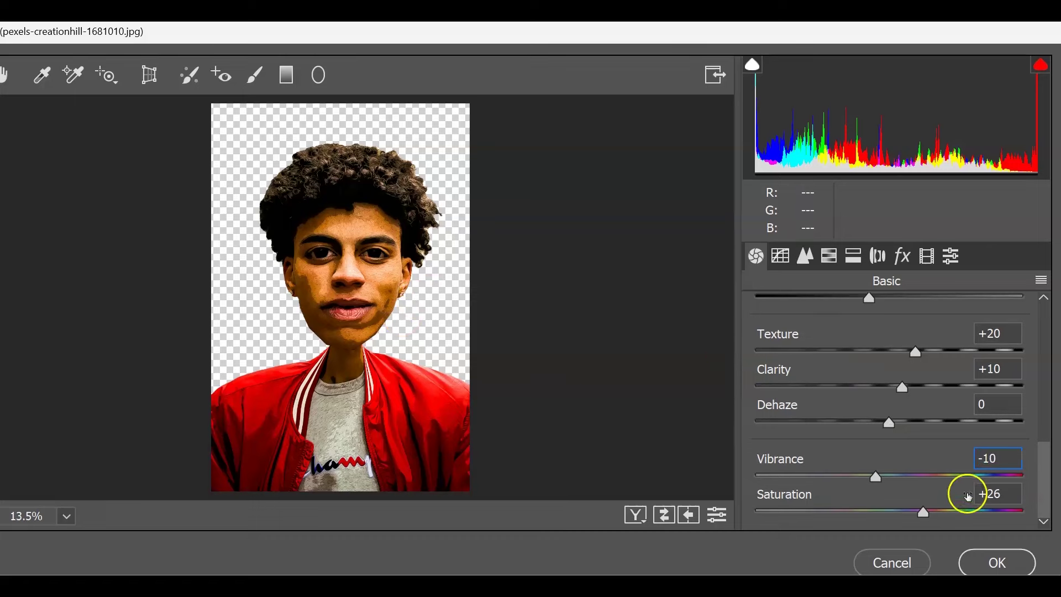
click(978, 561)
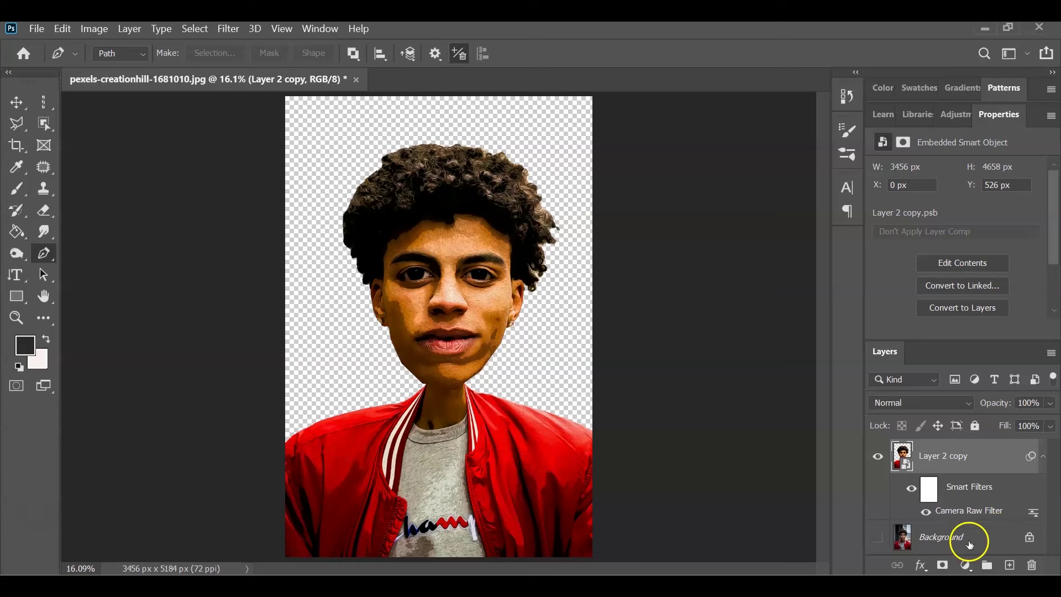
Step: Add a yellow #eaff00 Solid Color fill layer directly above the Background layer
click(937, 539)
click(966, 565)
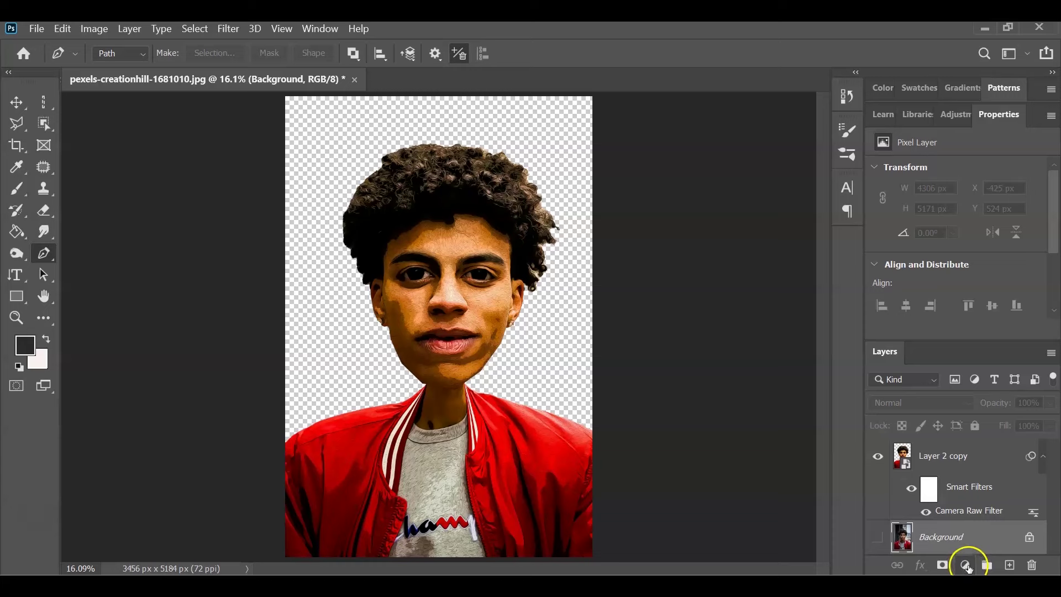
click(967, 566)
click(977, 272)
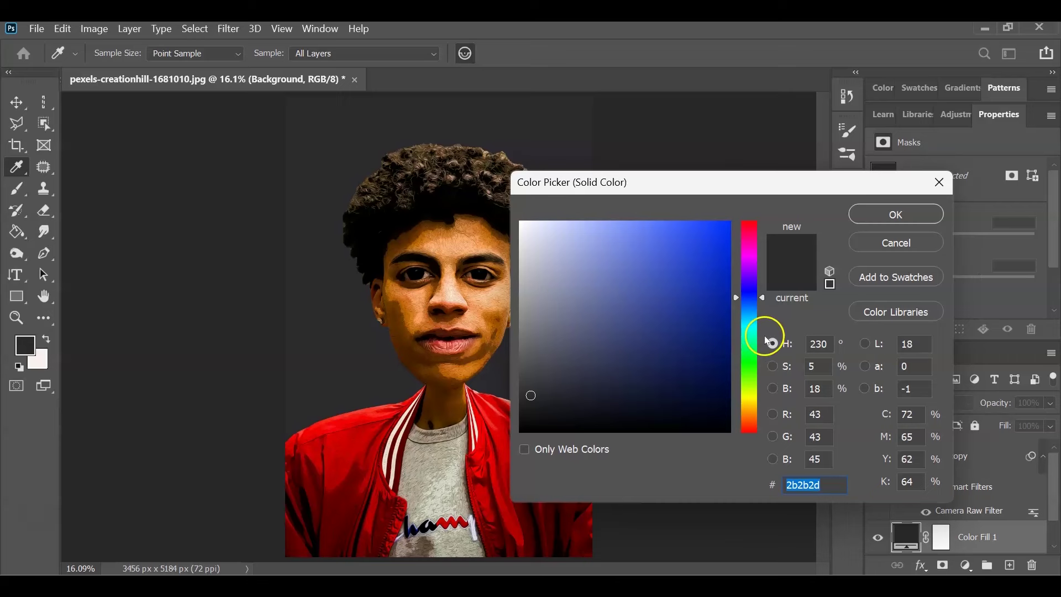
drag(756, 345, 754, 398)
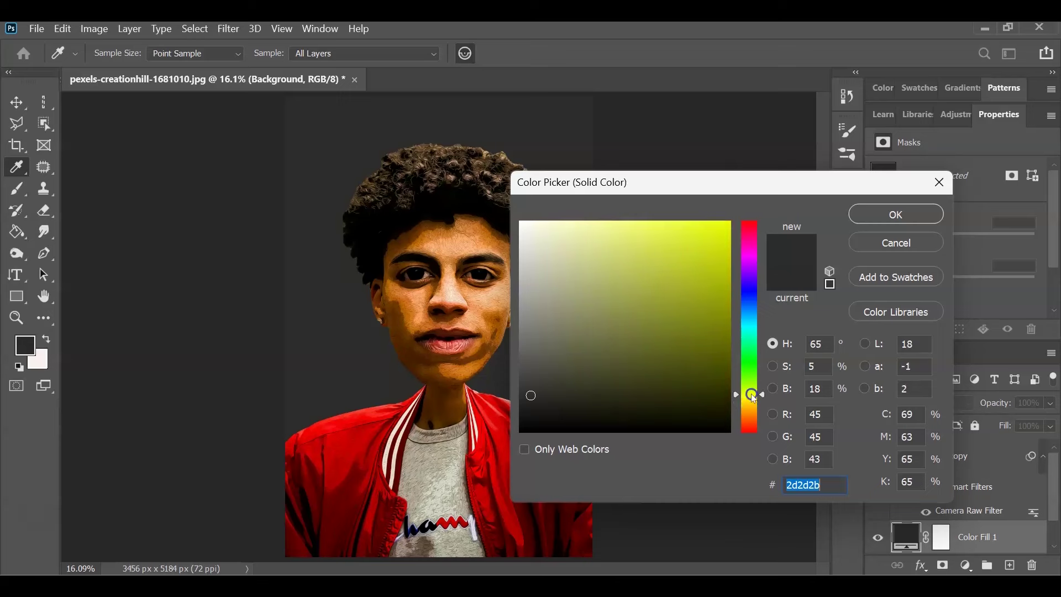
drag(611, 258, 756, 183)
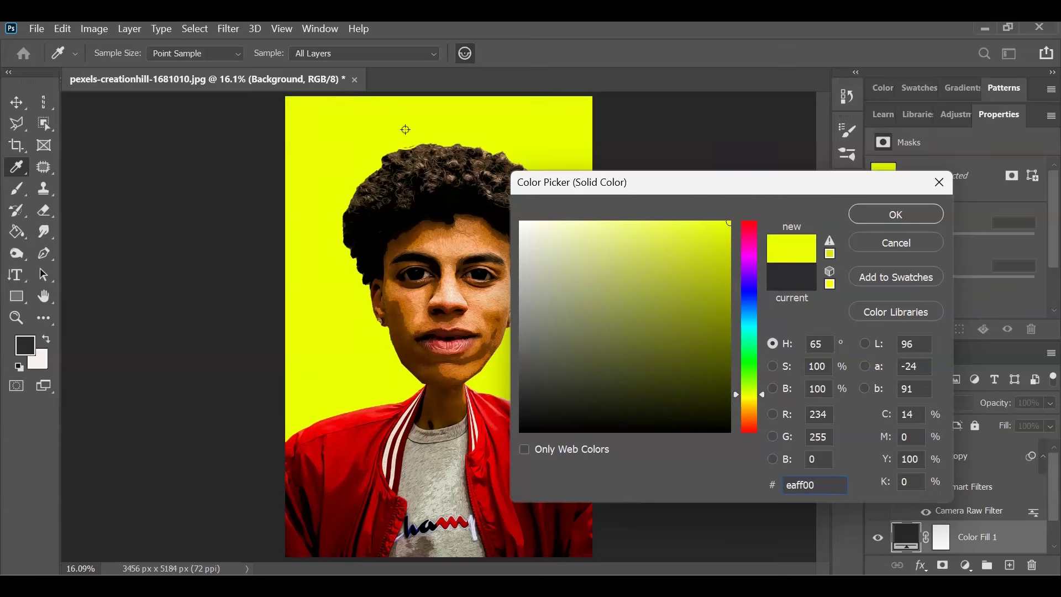
click(896, 214)
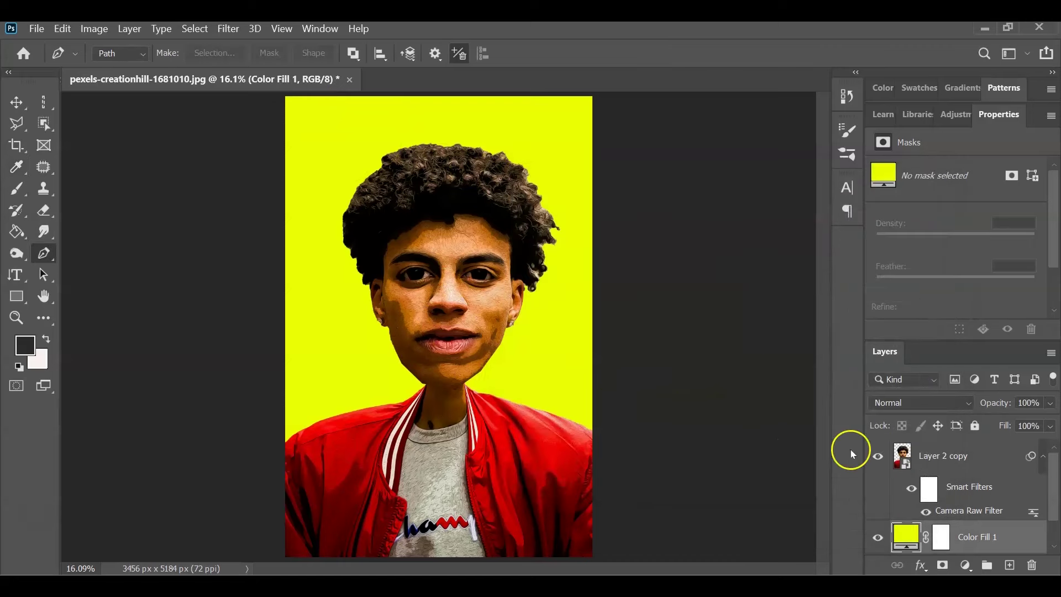
scroll(936, 490, down, 1)
Step: Duplicate the Background photo layer, move the copy to the top of the stack, and hide it
click(956, 540)
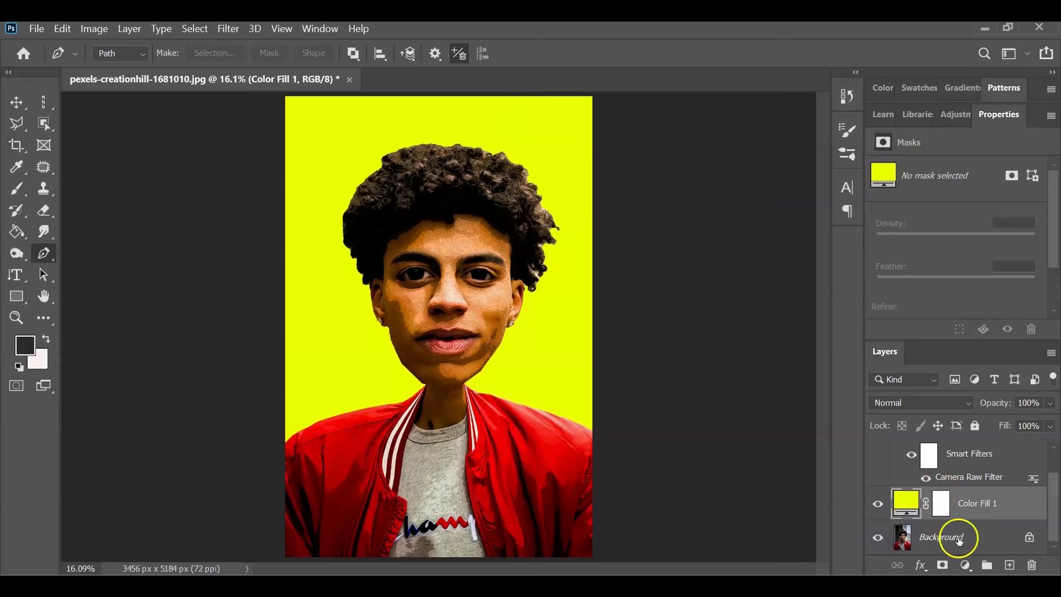
key(ctrl+j)
key(ctrl+shift+])
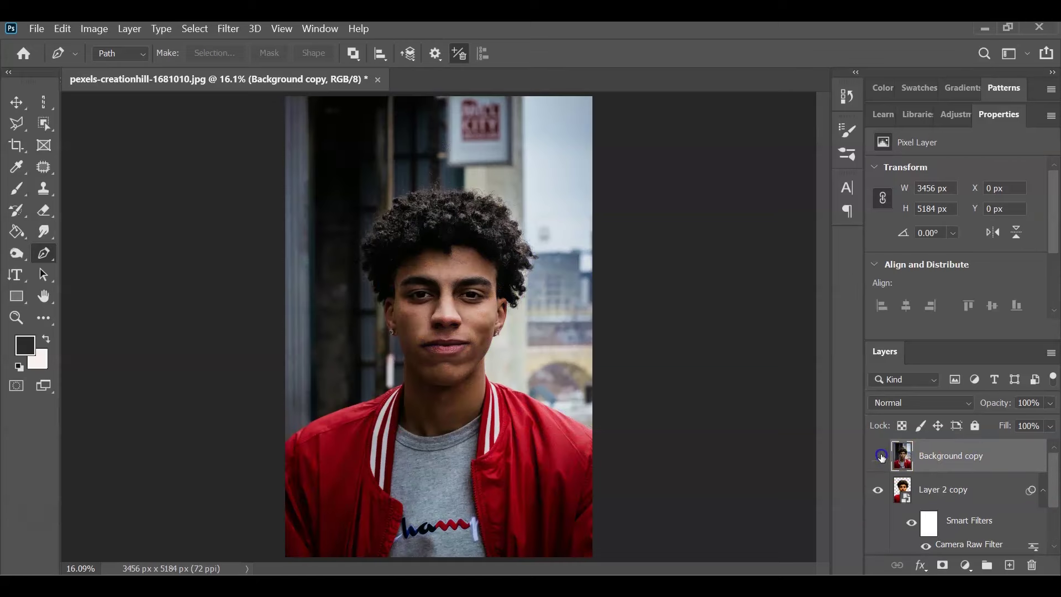
click(880, 457)
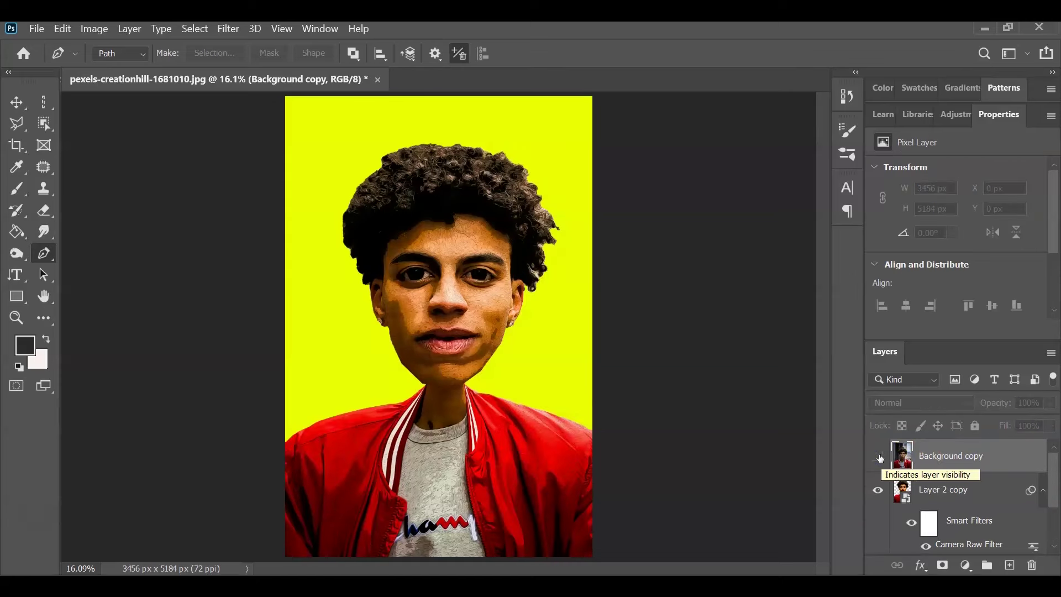